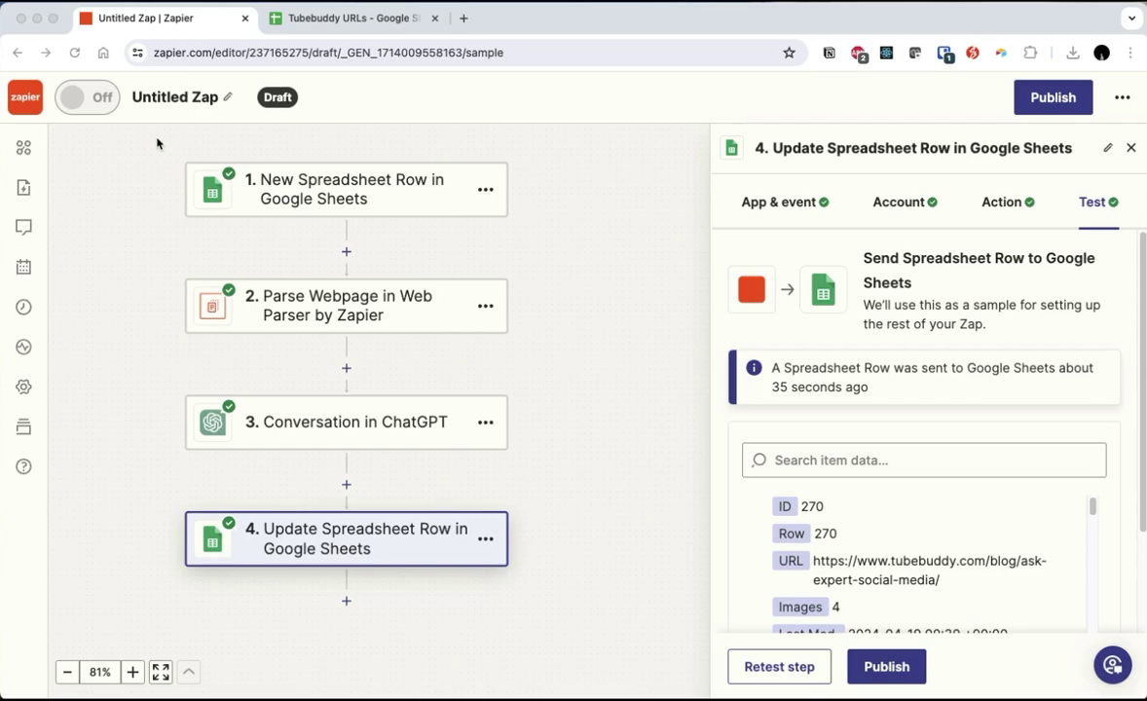
- Switch to the Tubebuddy URLs spreadsheet and look through the list of blog URLs down to its last row
left_click(534, 194)
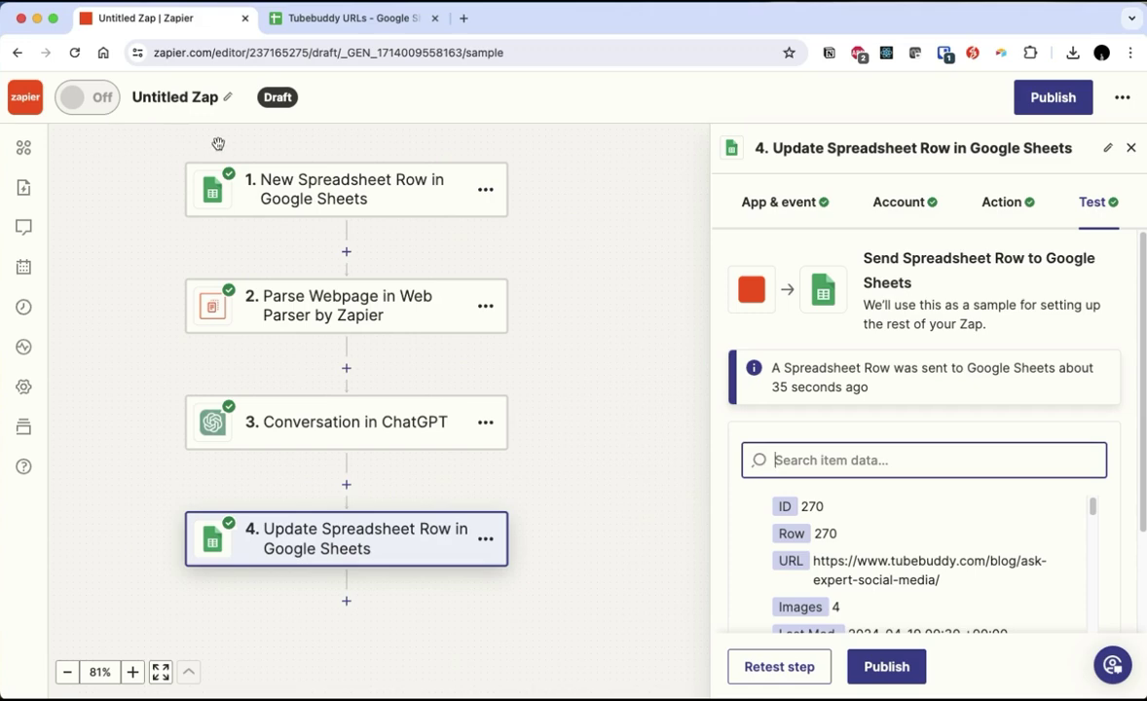
left_click(373, 19)
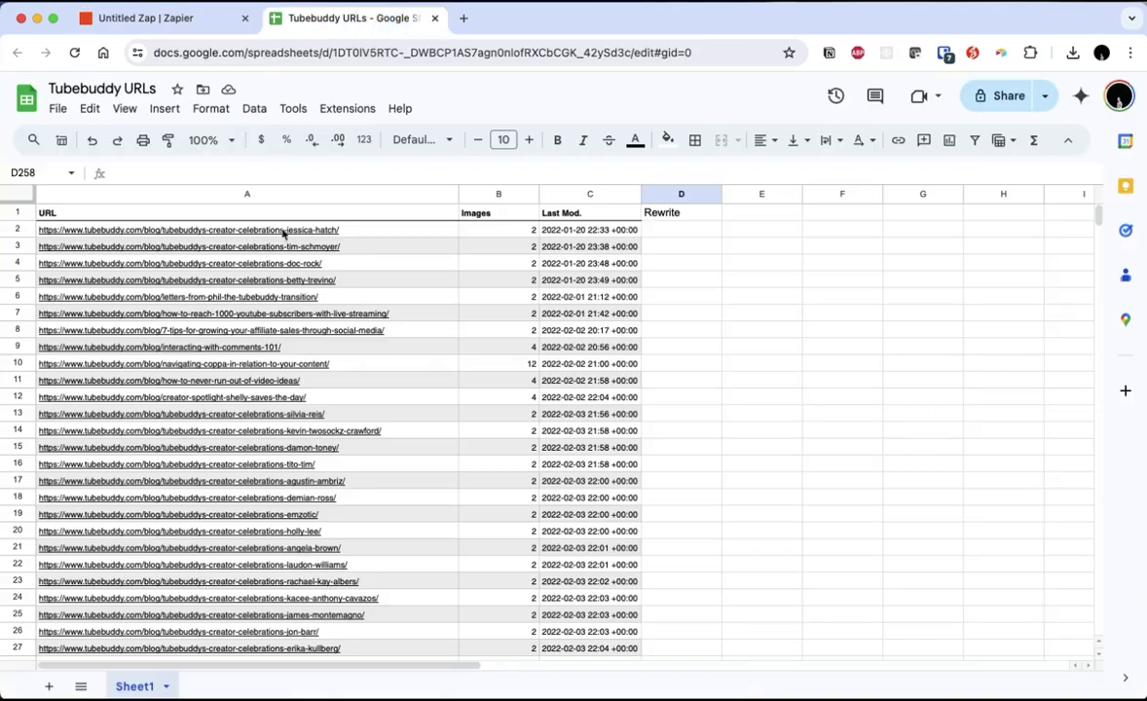
left_click(685, 416)
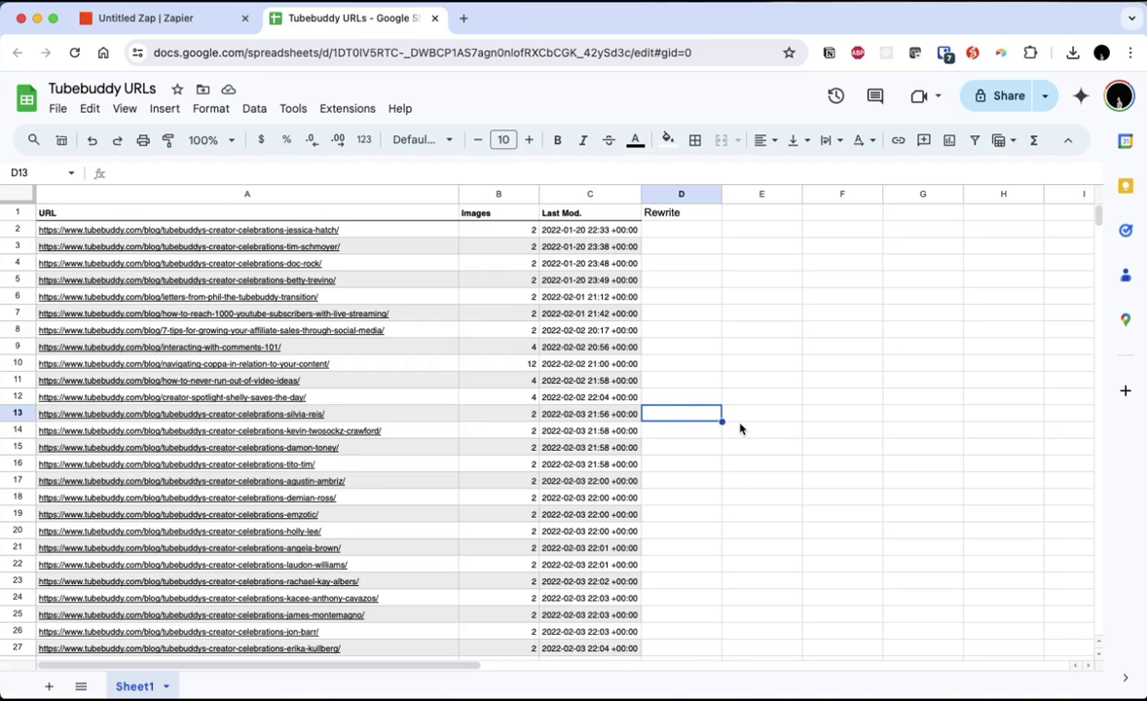
scroll(417, 308, "down", 10)
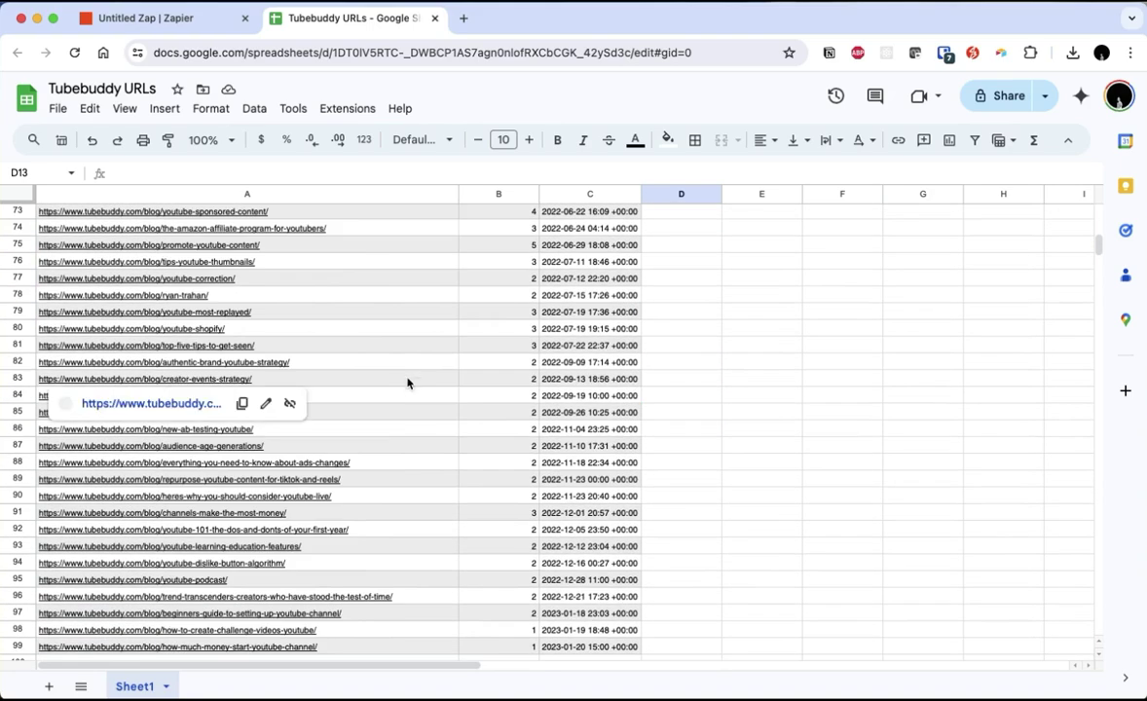
scroll(410, 389, "down", 20)
scroll(413, 421, "up", 20)
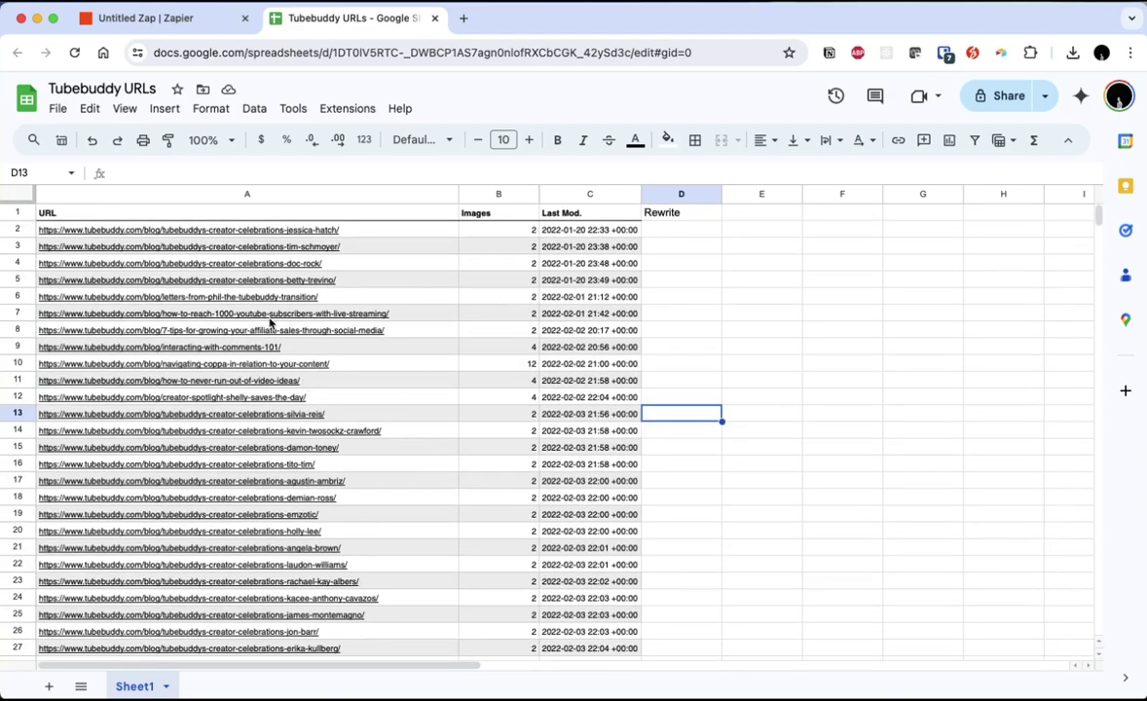
scroll(412, 466, "down", 20)
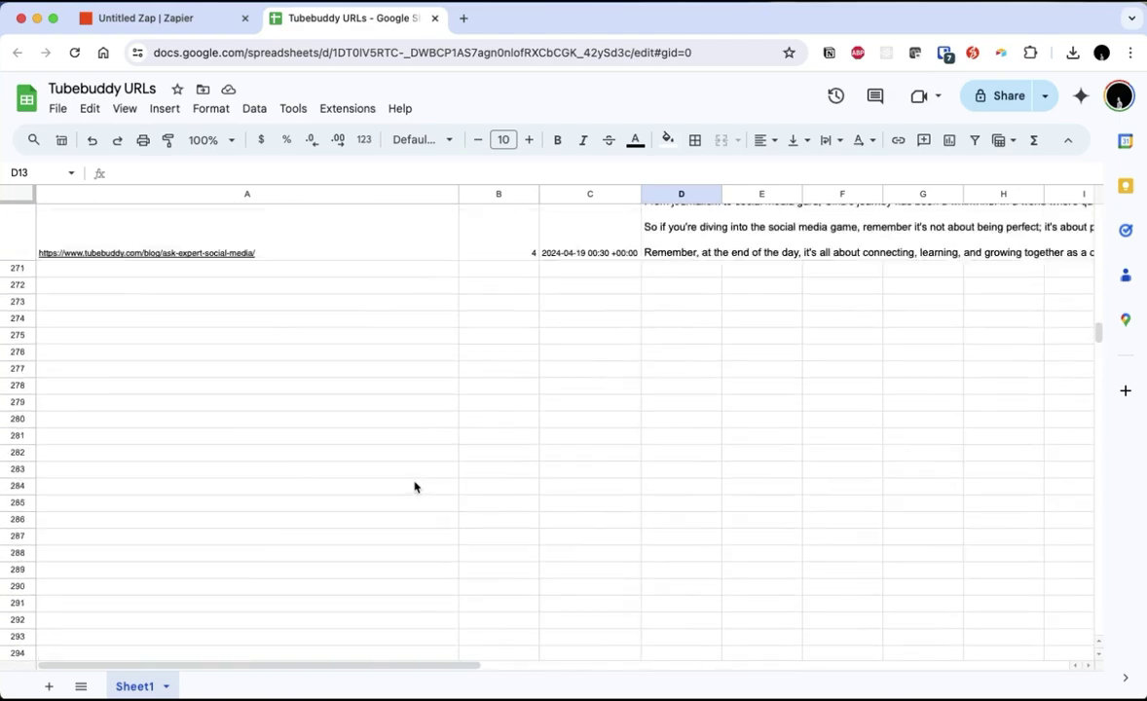
scroll(416, 501, "up", 20)
- Return to the Zap and open its New Spreadsheet Row trigger step
left_click(192, 19)
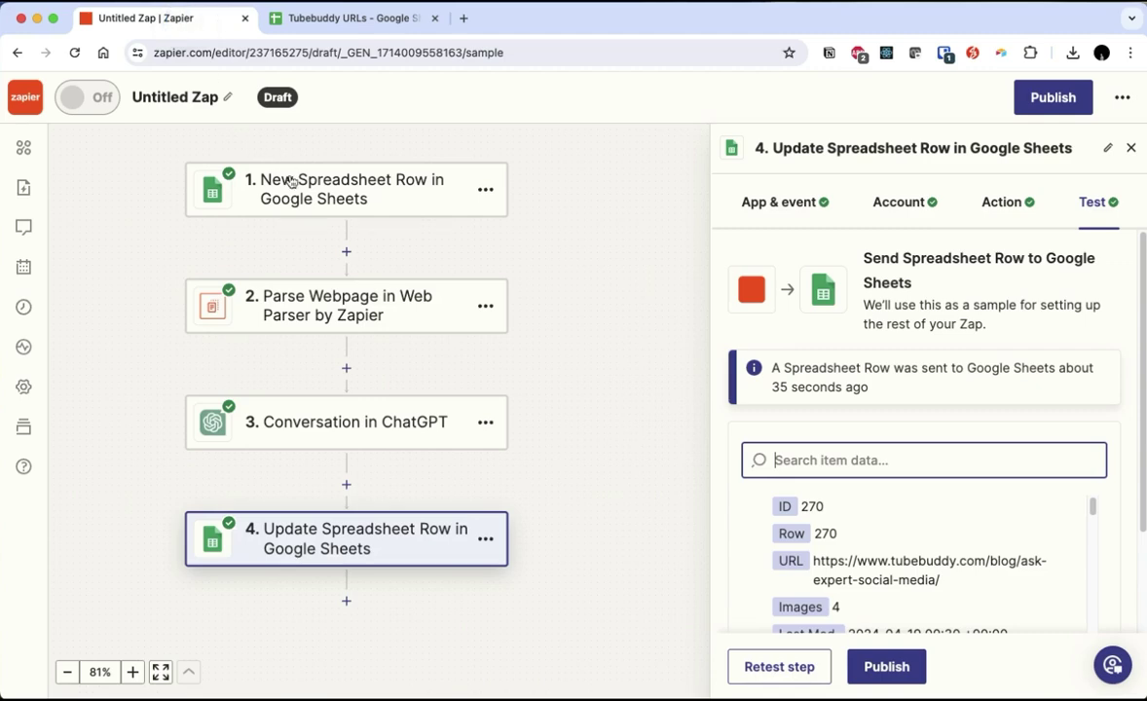
left_click(290, 181)
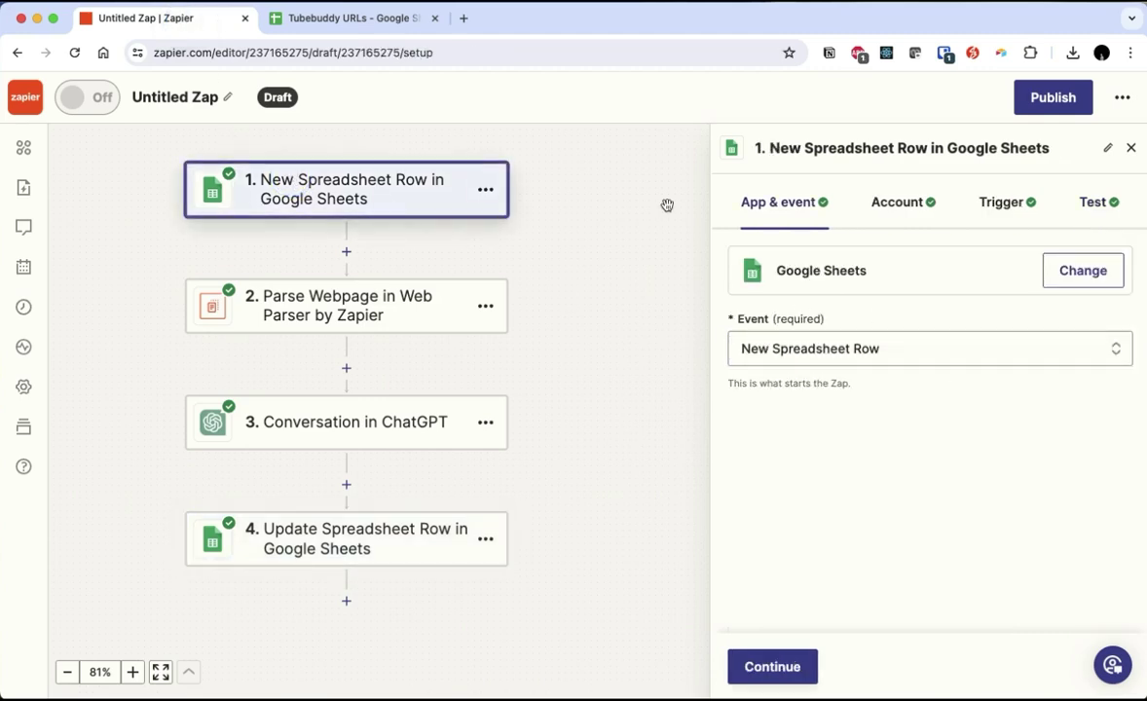
- Go back to the Tubebuddy URLs spreadsheet and jump to the last URL in column A
left_click(315, 20)
scroll(402, 412, "down", 10)
left_click(787, 493)
key("Left")
key("Left")
key("Left")
key("Left")
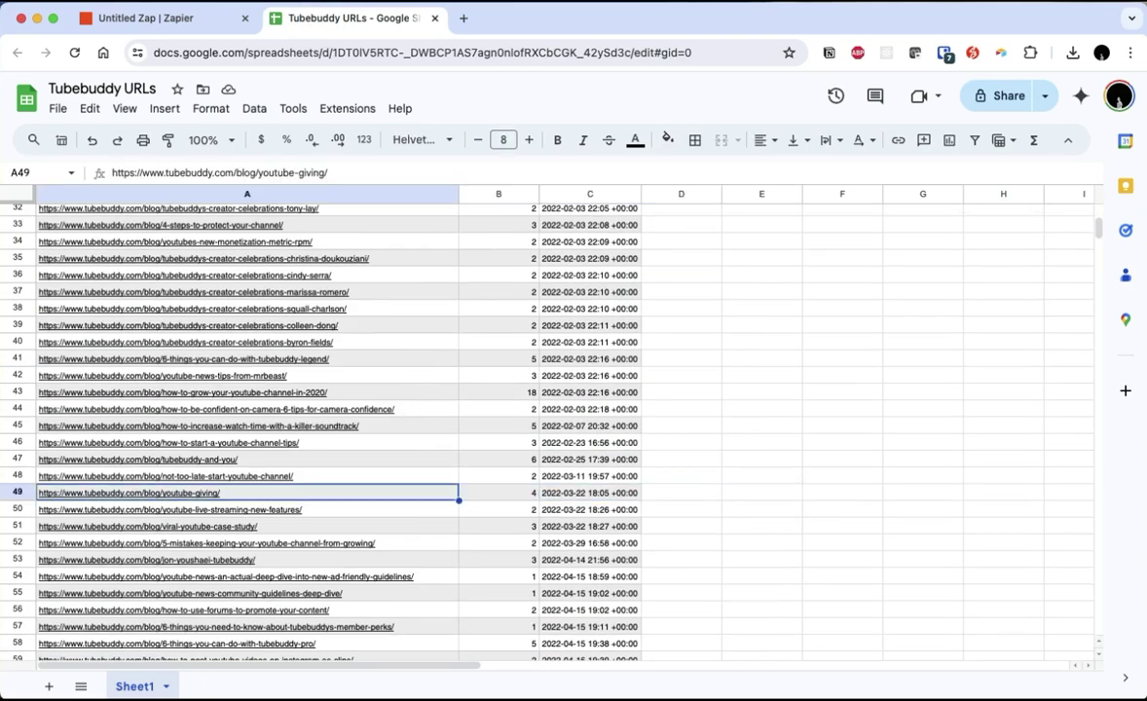
key("super+Down")
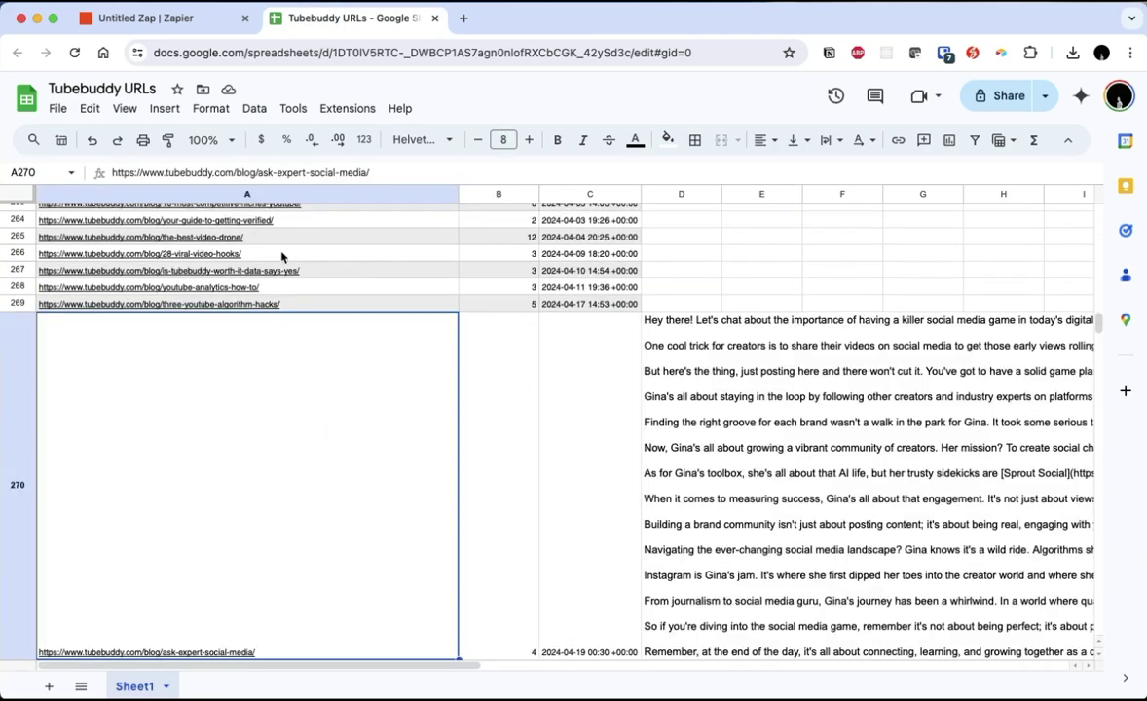
- Enlarge the spreadsheet's formula bar and read through the full rewritten article in cell D270
left_click(174, 19)
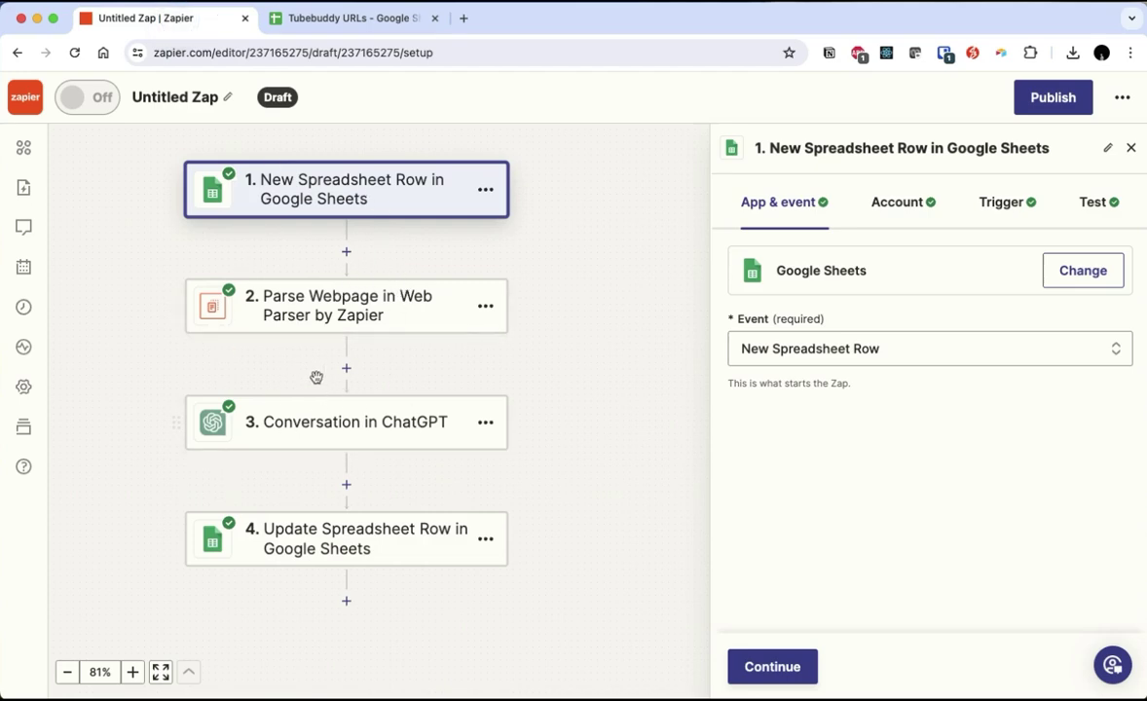
left_click(326, 19)
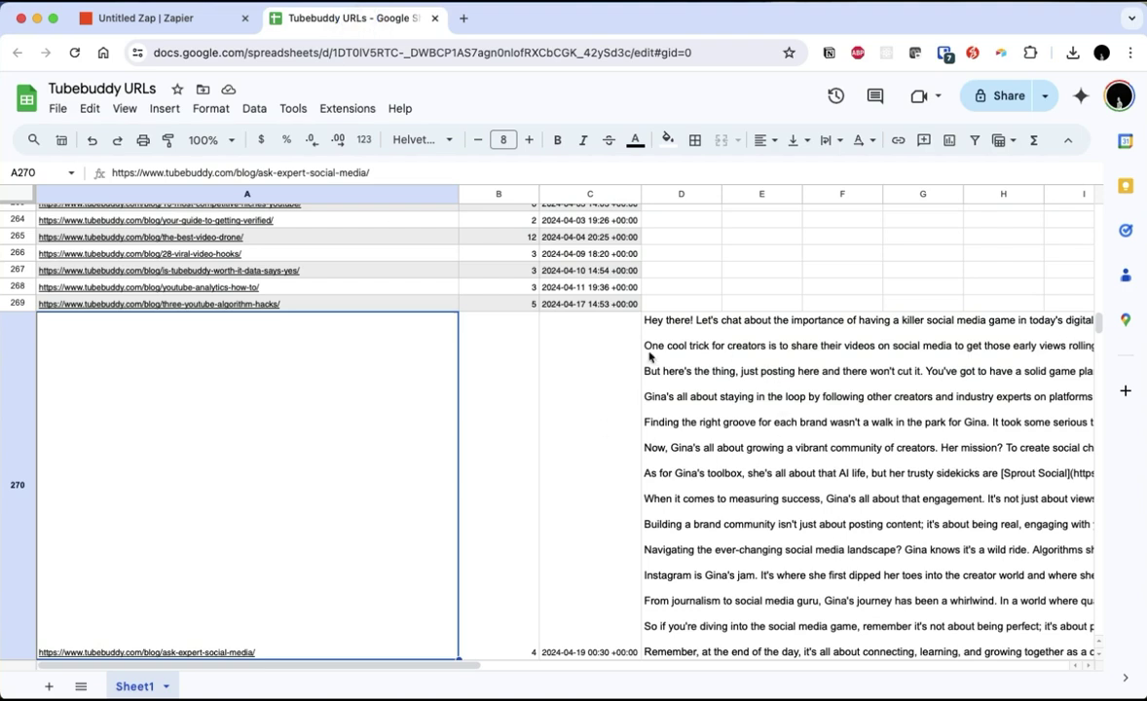
left_click(687, 395)
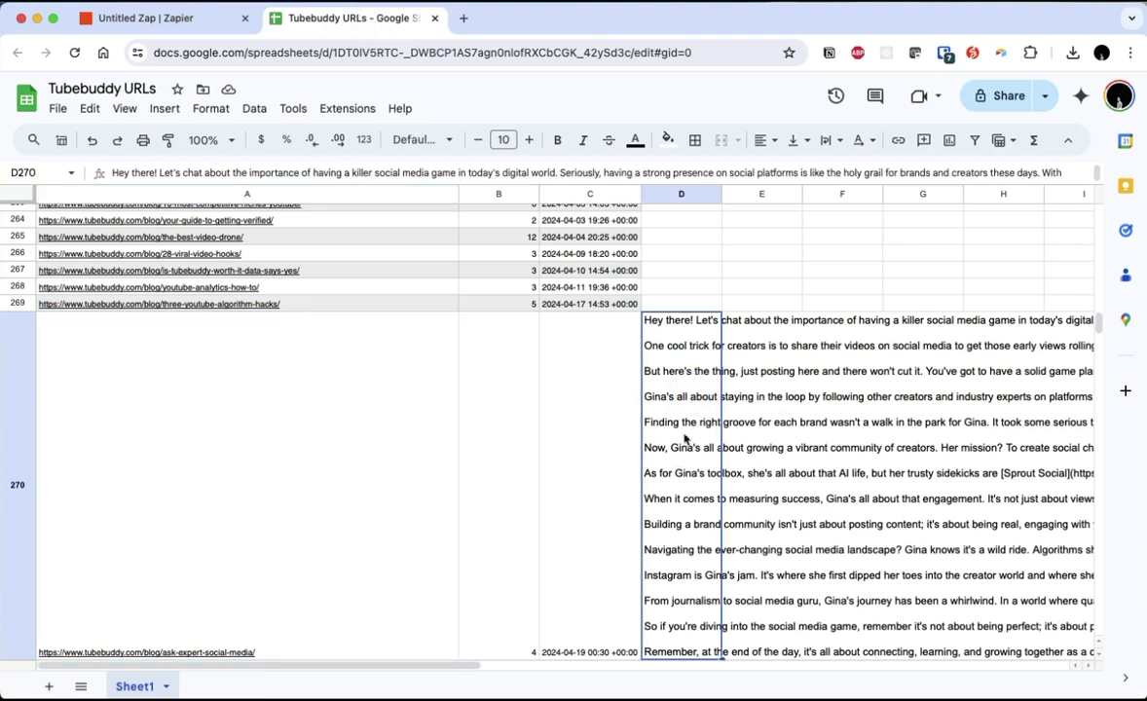
scroll(681, 477, "down", 1)
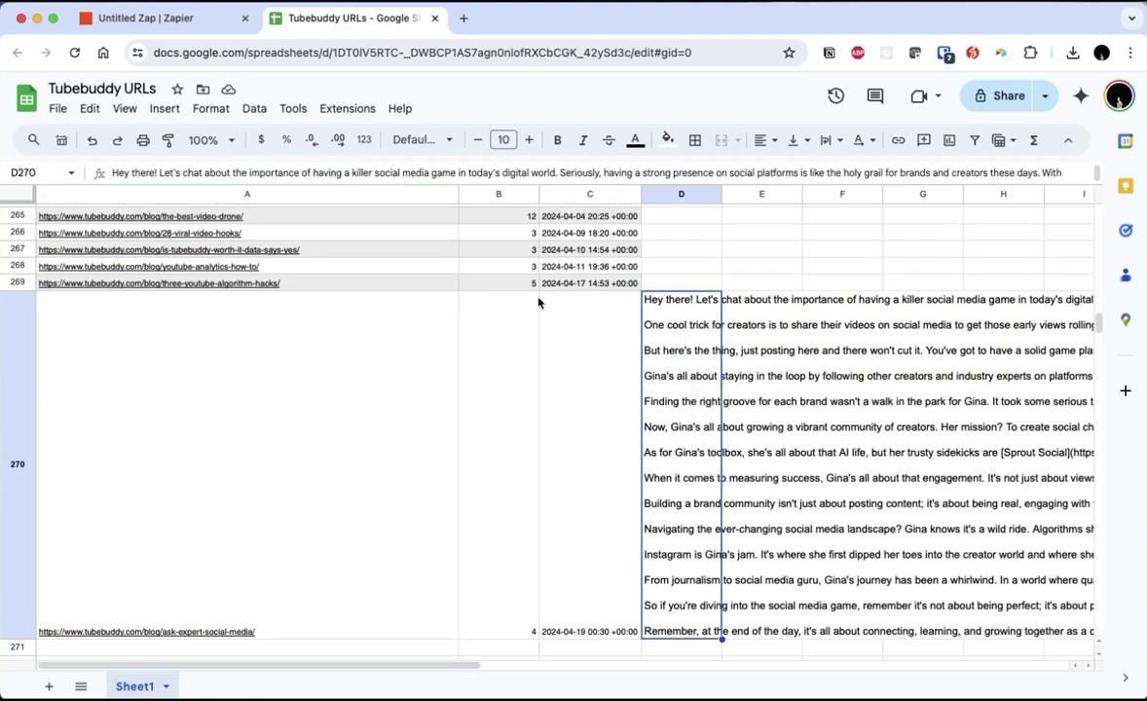
left_click_drag(817, 184, 834, 310)
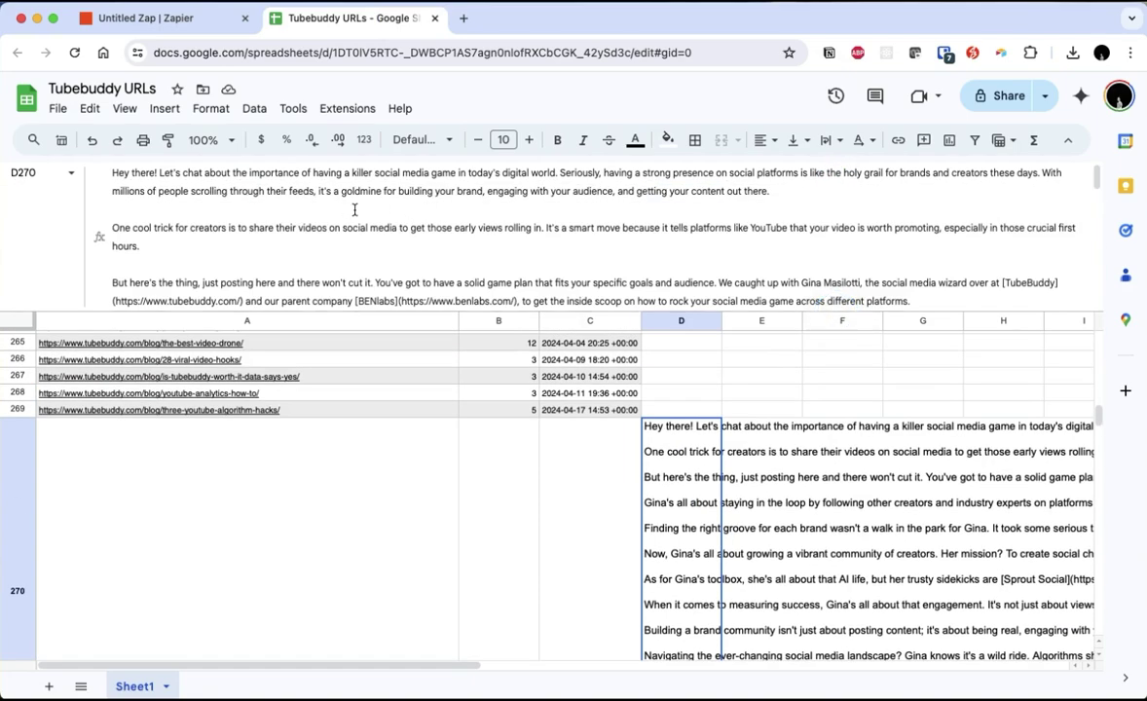
left_click(357, 210)
scroll(524, 228, "down", 2)
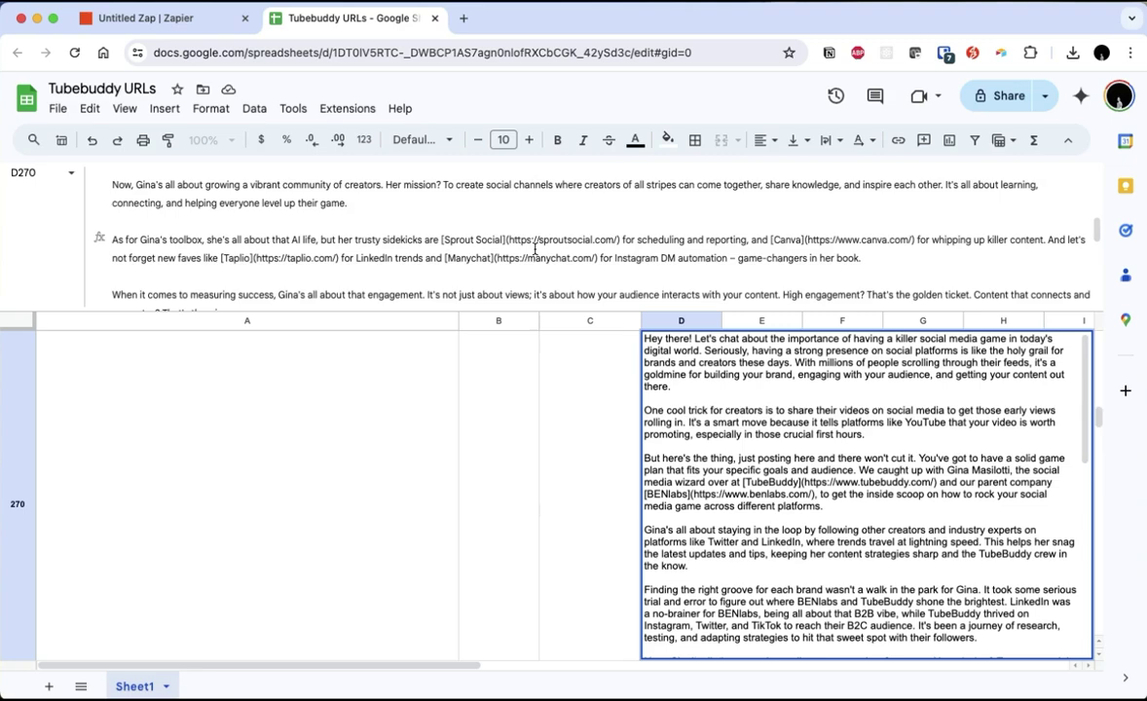
scroll(535, 249, "down", 4)
scroll(560, 284, "up", 8)
left_click_drag(282, 173, 577, 283)
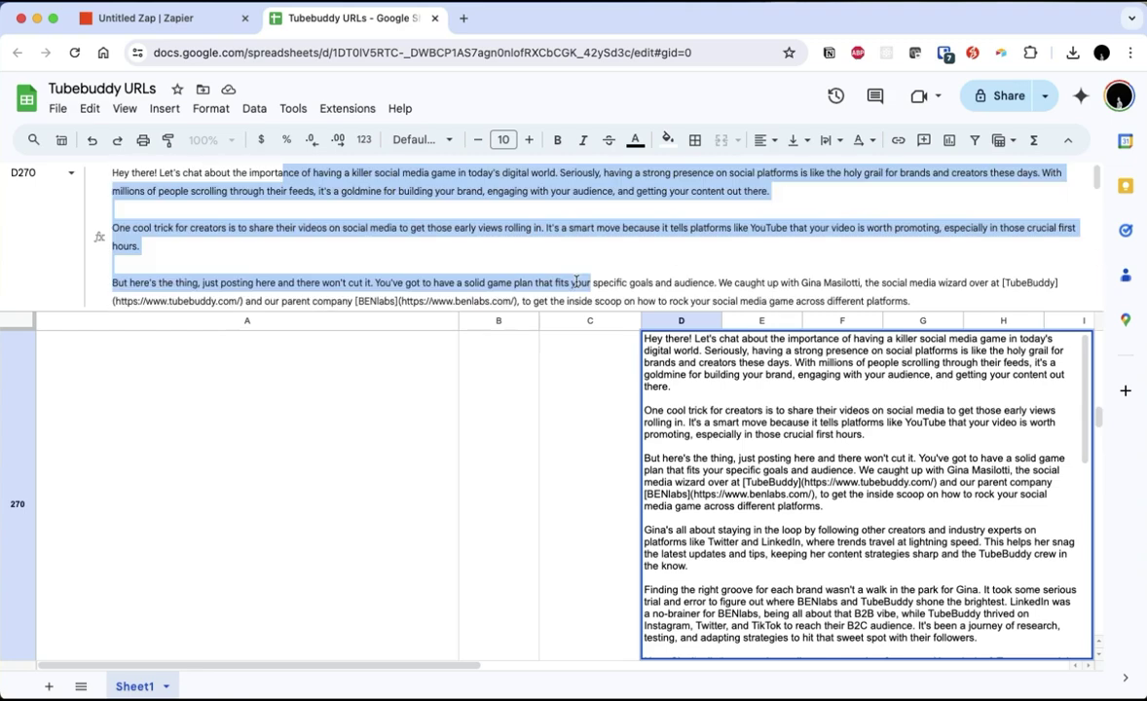
scroll(577, 283, "down", 5)
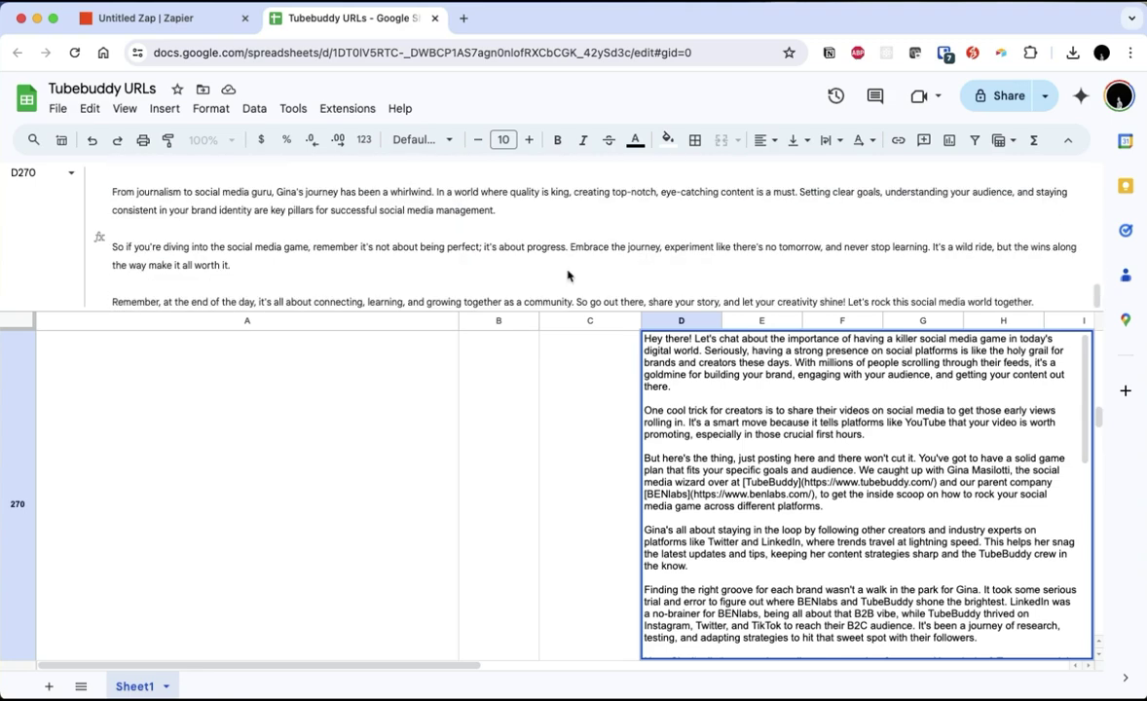
- Adjust the formula bar's height, then leave the rewritten article's cell and select cell E270
left_click_drag(617, 313, 622, 334)
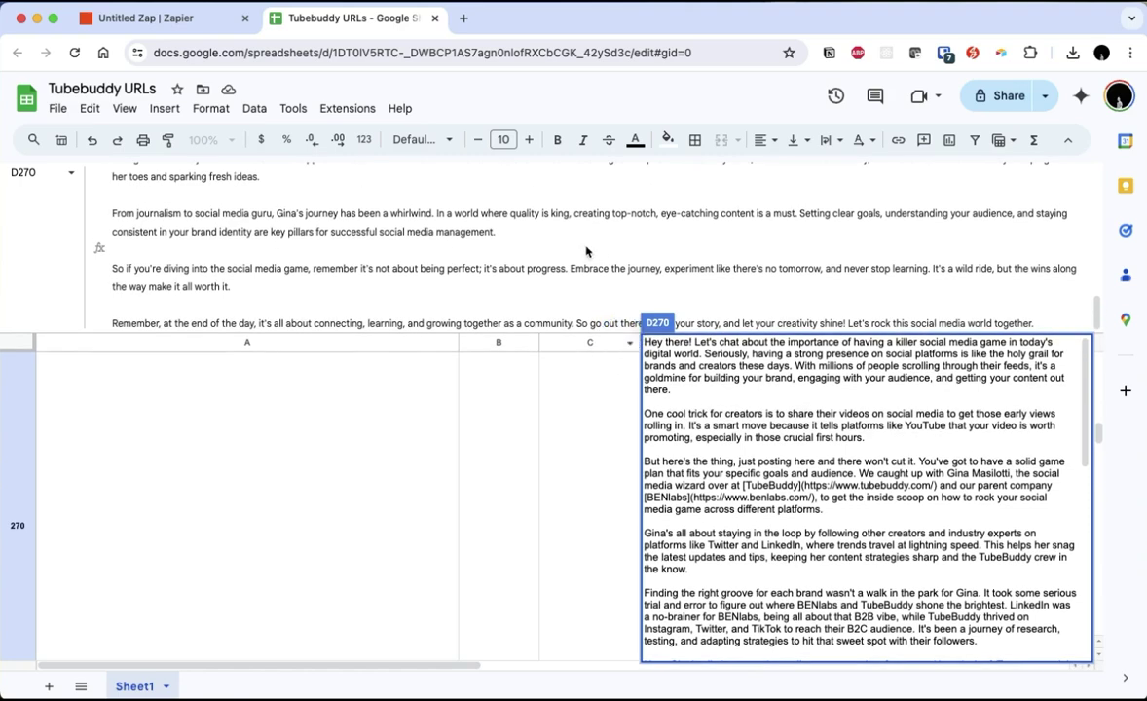
left_click(810, 459)
scroll(375, 526, "down", 3)
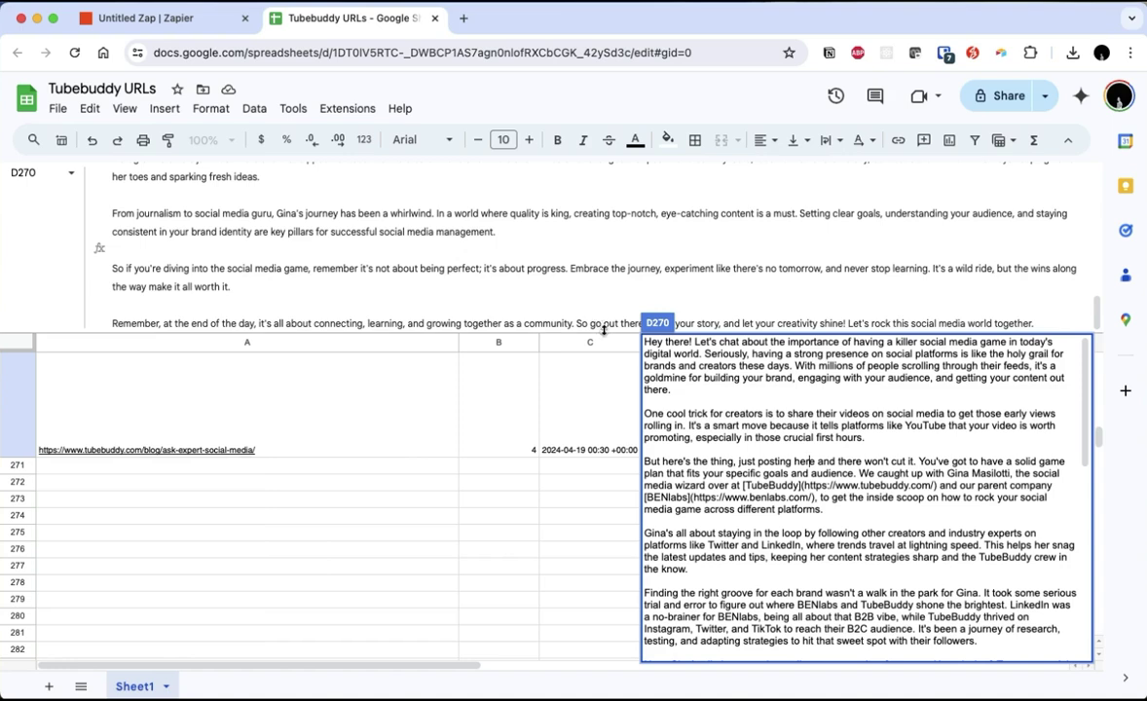
left_click_drag(565, 328, 568, 309)
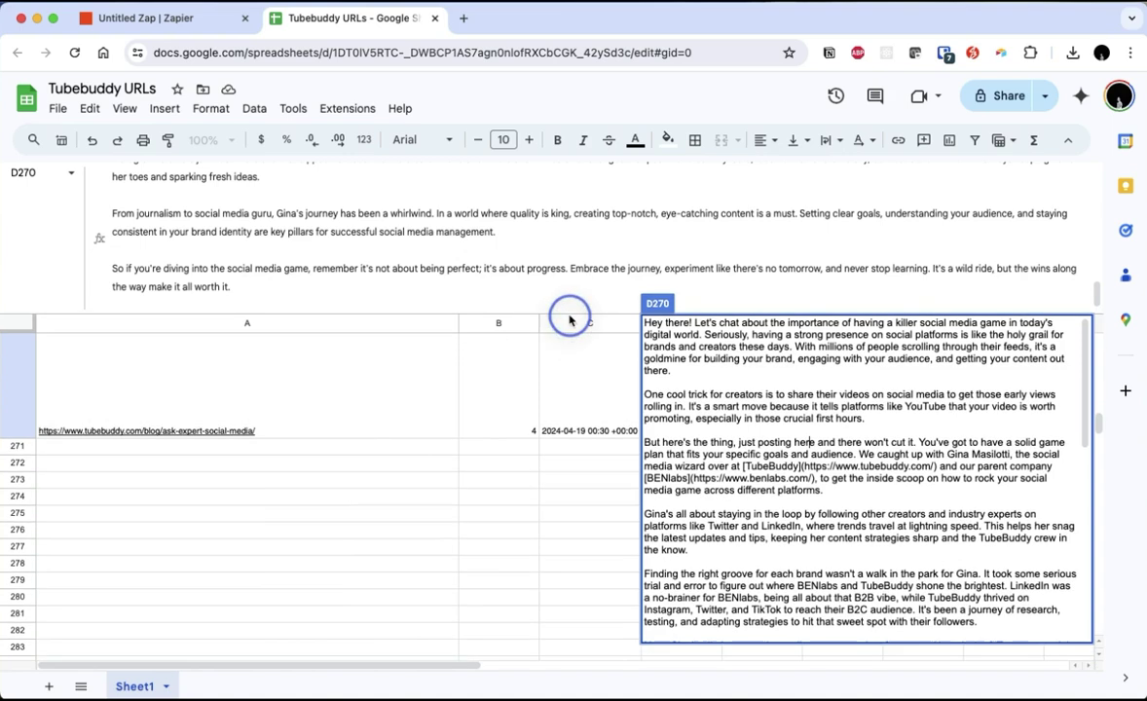
left_click(453, 471)
left_click(779, 492)
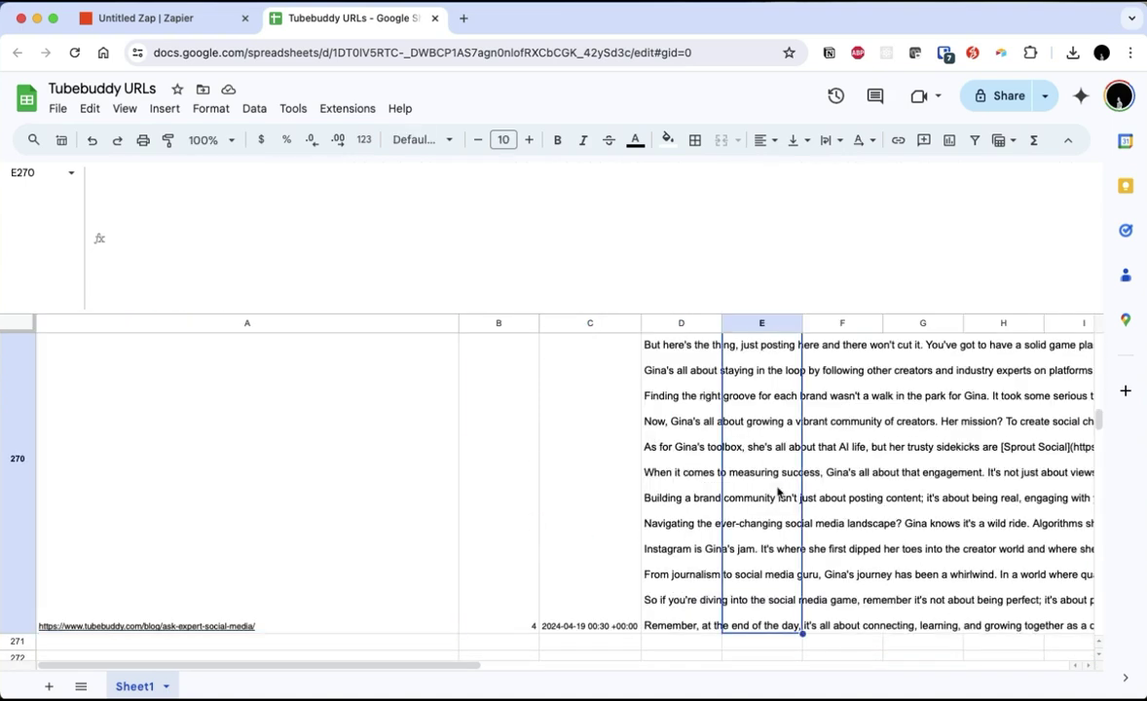
- Return to the Zap and review the Parse Webpage step's action settings, including the content output format options
left_click(210, 19)
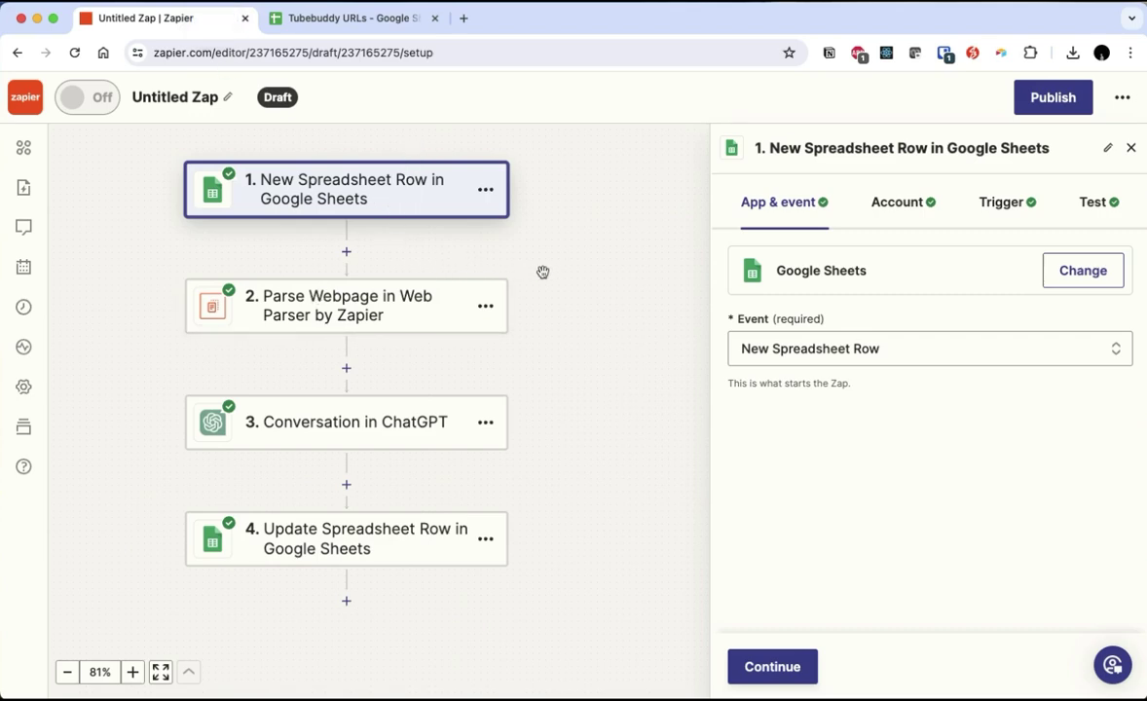
left_click(309, 307)
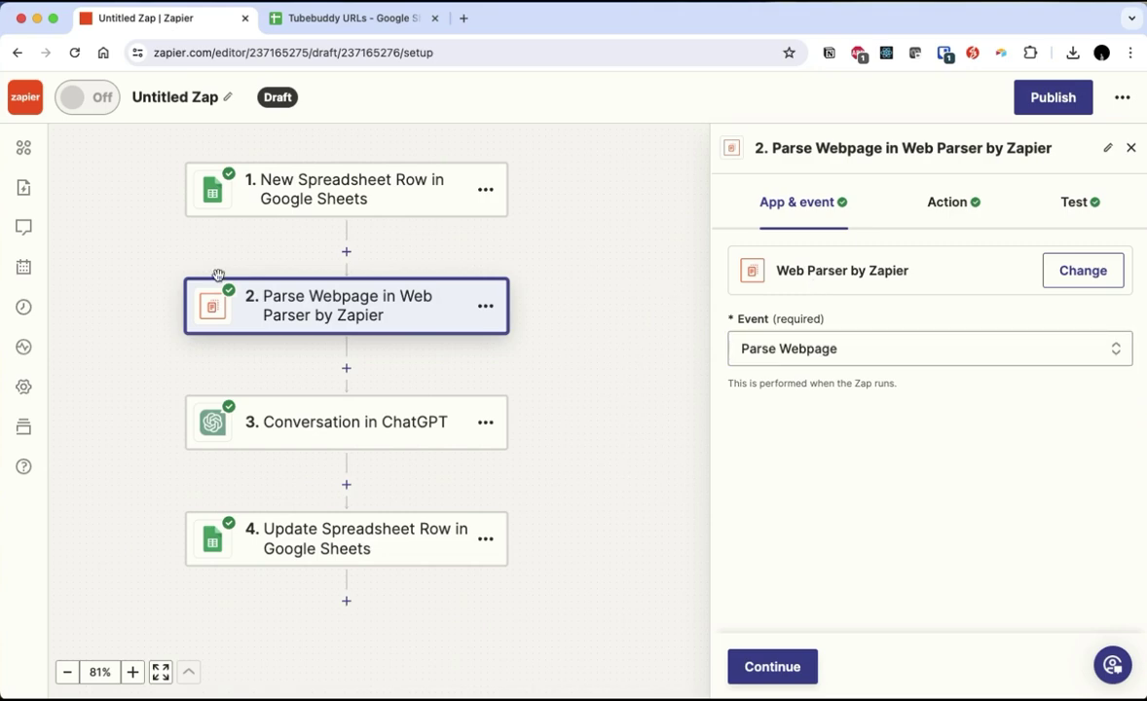
left_click(936, 202)
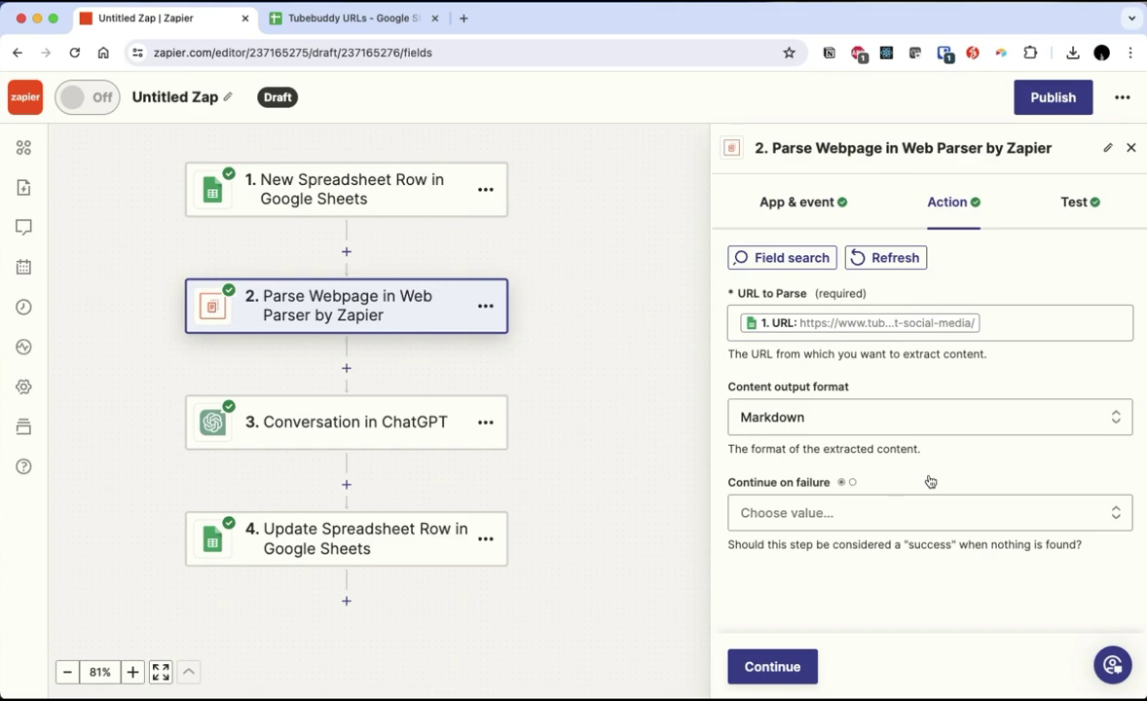
left_click(947, 423)
scroll(876, 516, "down", 5)
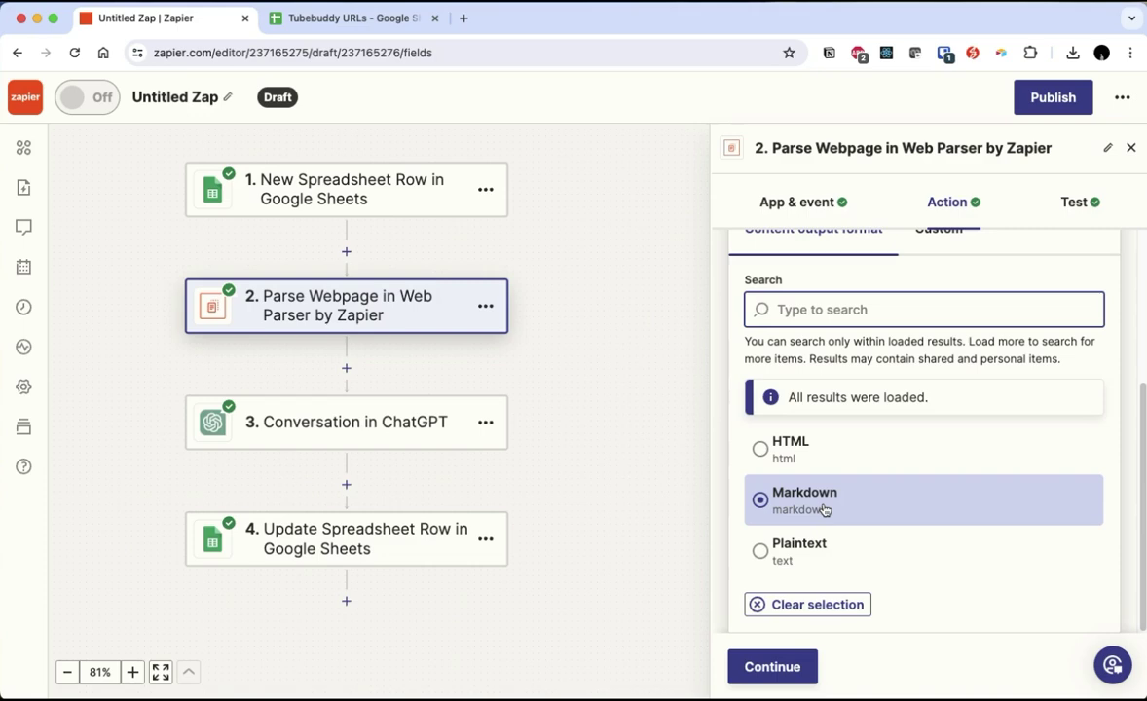
left_click(856, 455)
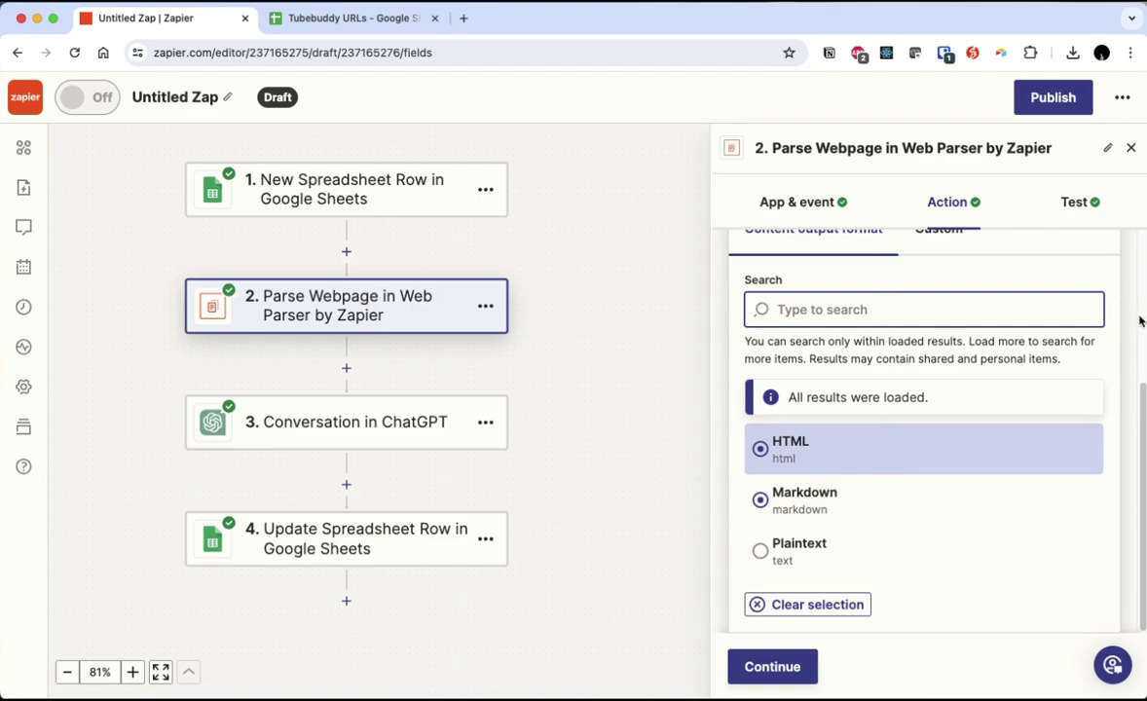
scroll(1137, 360, "up", 5)
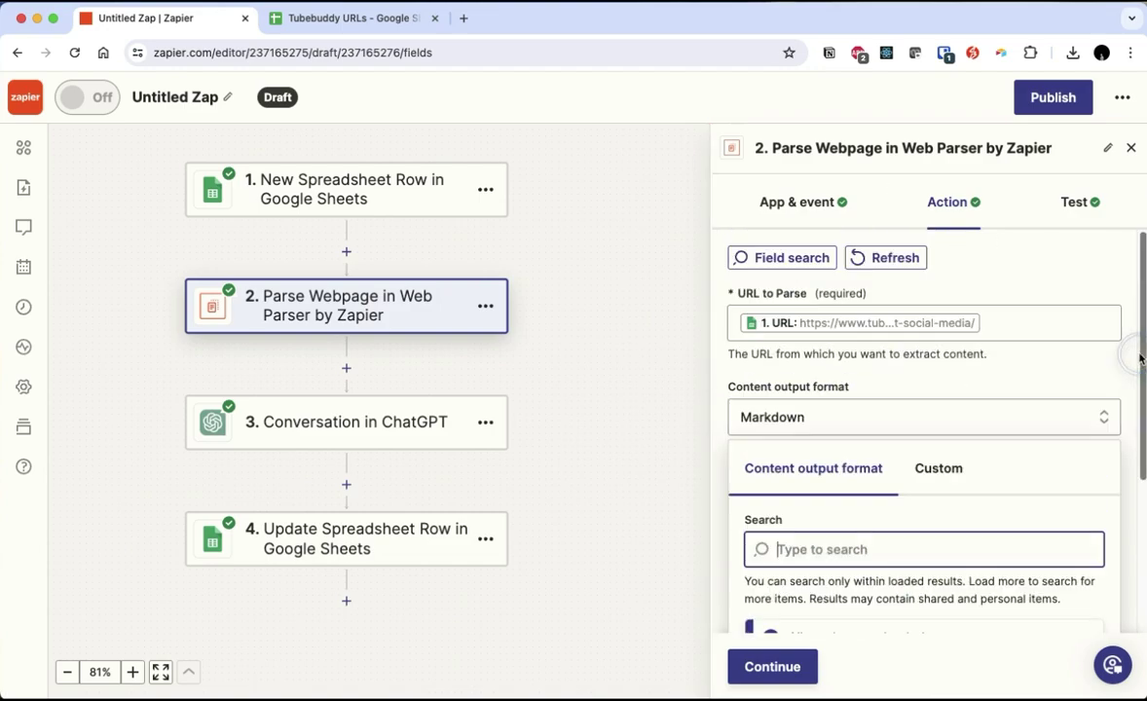
left_click(1128, 416)
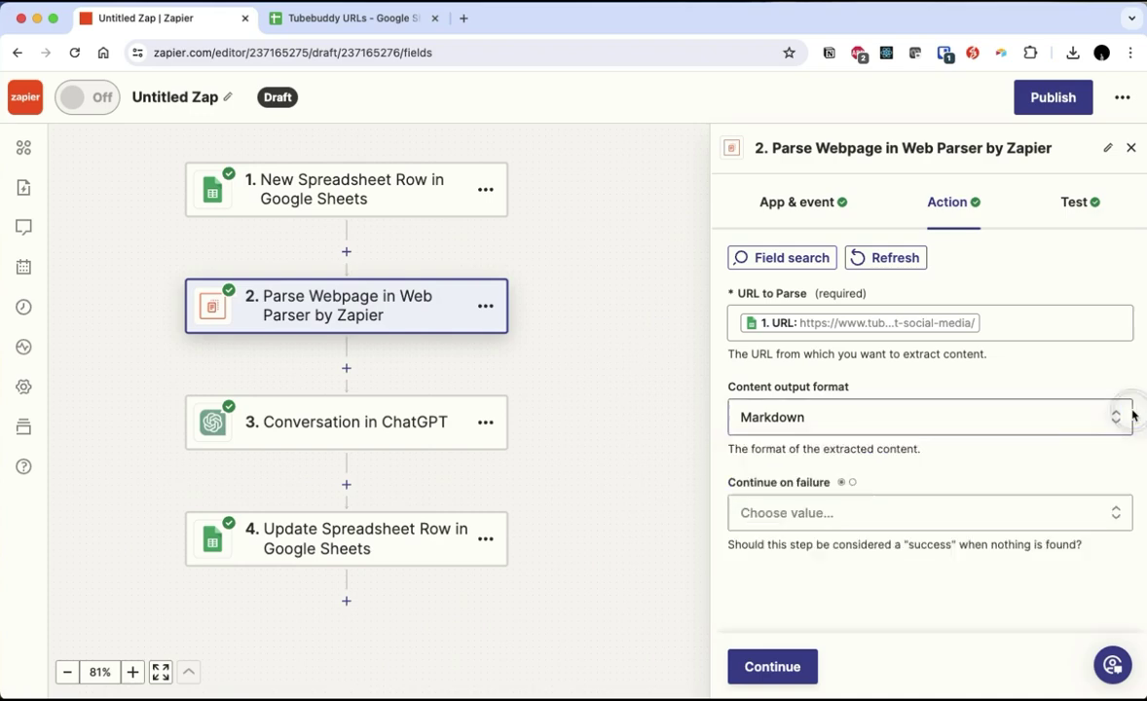
- Open dumplingai.com in a new browser tab and skim its home page
left_click(465, 18)
type("dumpl")
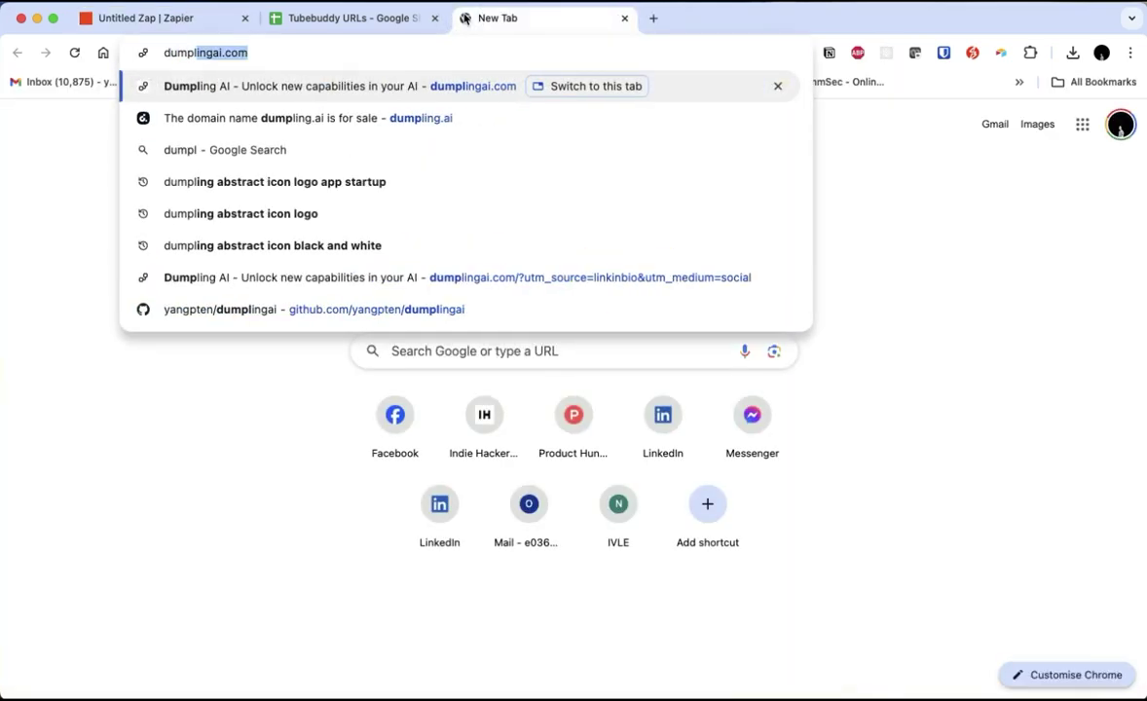
key("Return")
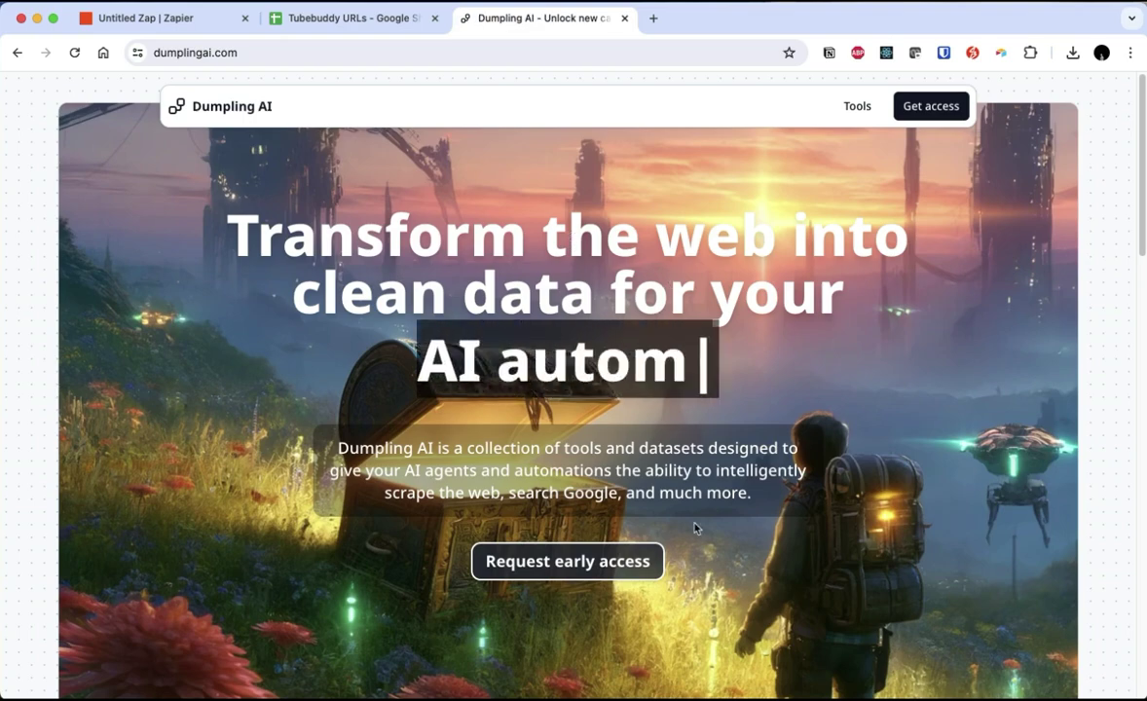
scroll(679, 495, "down", 10)
scroll(680, 497, "up", 10)
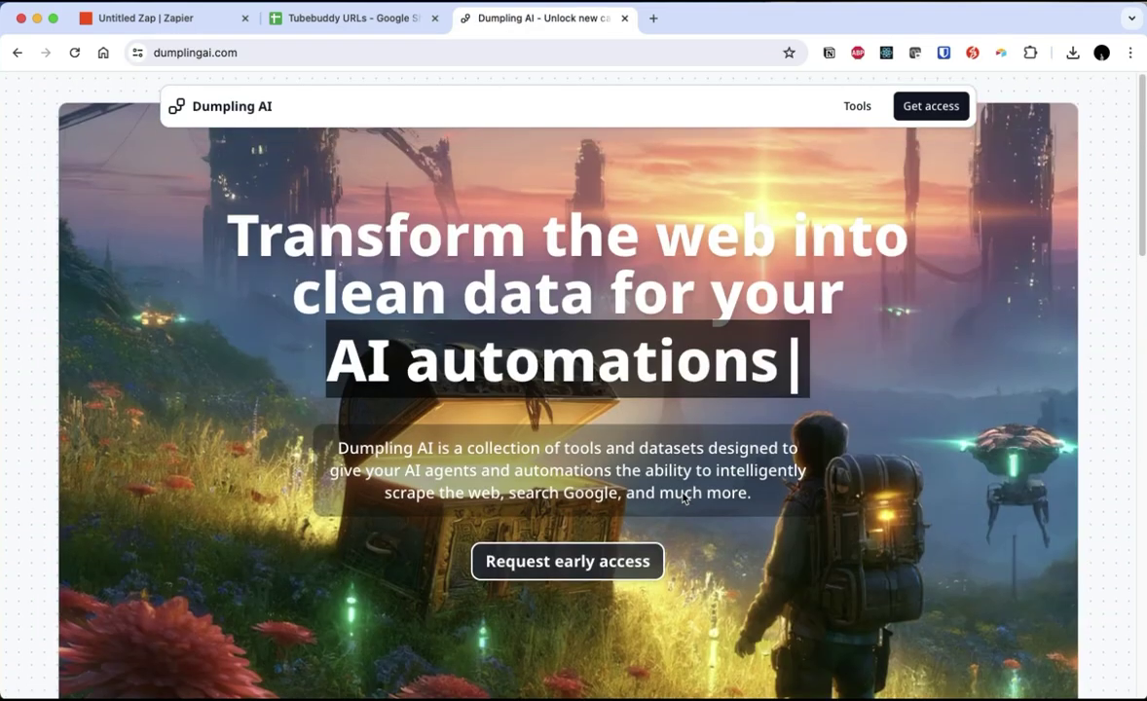
- Scrape the sample Wikipedia Artificial_intelligence URL in the Dumpling AI demo and compare the raw response with the cleaned data
scroll(687, 496, "down", 8)
scroll(687, 497, "down", 2)
left_click(248, 399)
scroll(697, 465, "down", 5)
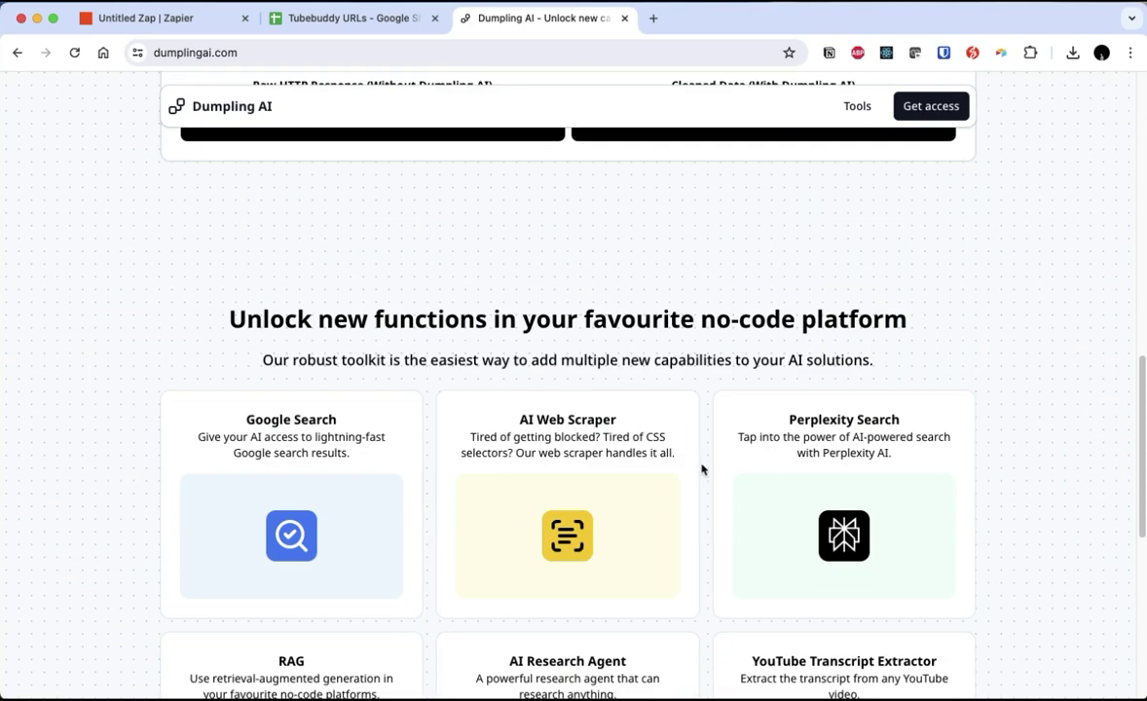
scroll(725, 393, "up", 8)
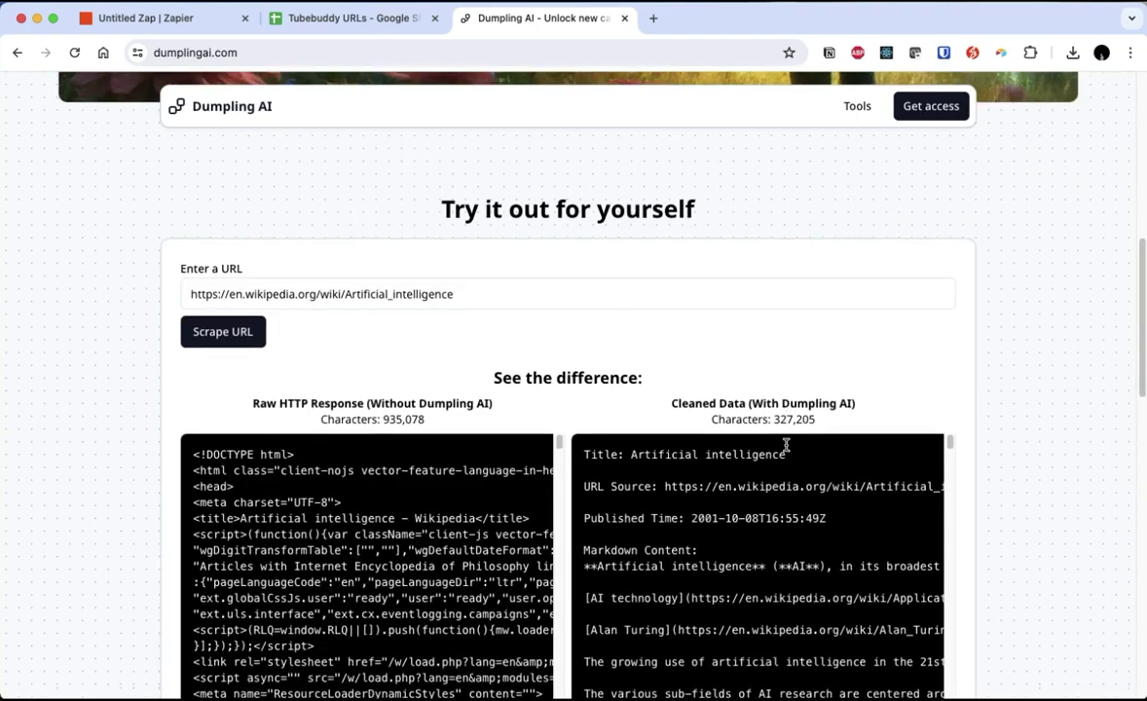
scroll(786, 443, "down", 6)
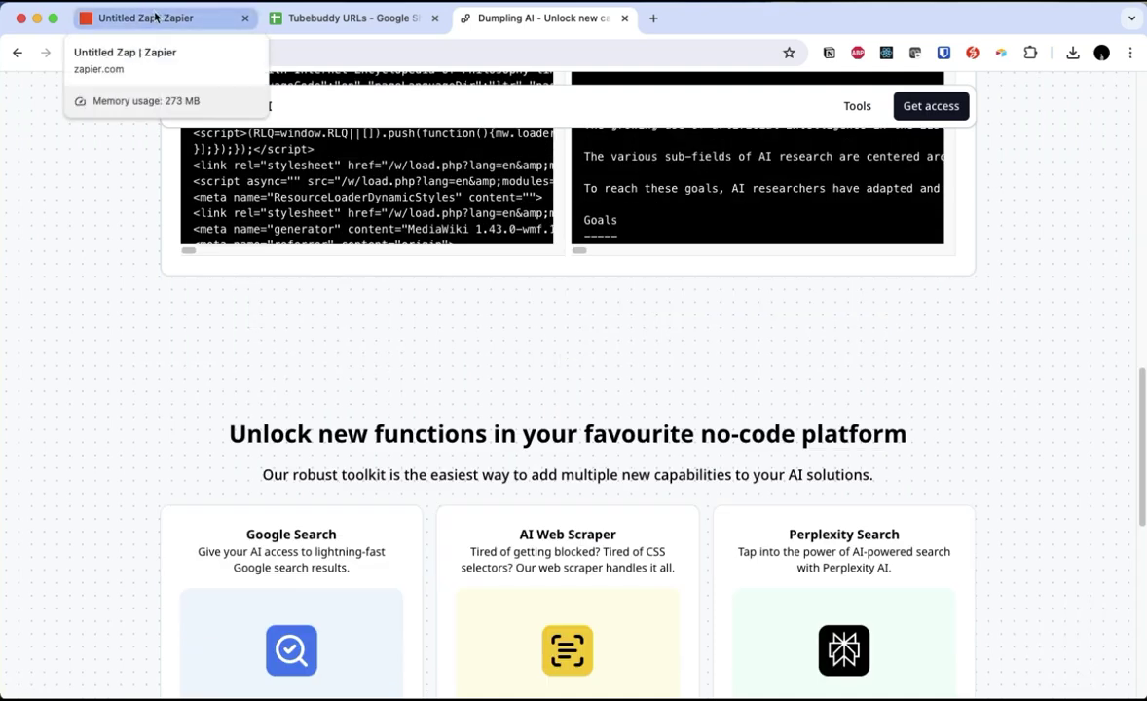
- Skim the Dumpling AI page's list of no-code functions and look back over the raw versus cleaned scrape comparison
scroll(597, 534, "down", 2)
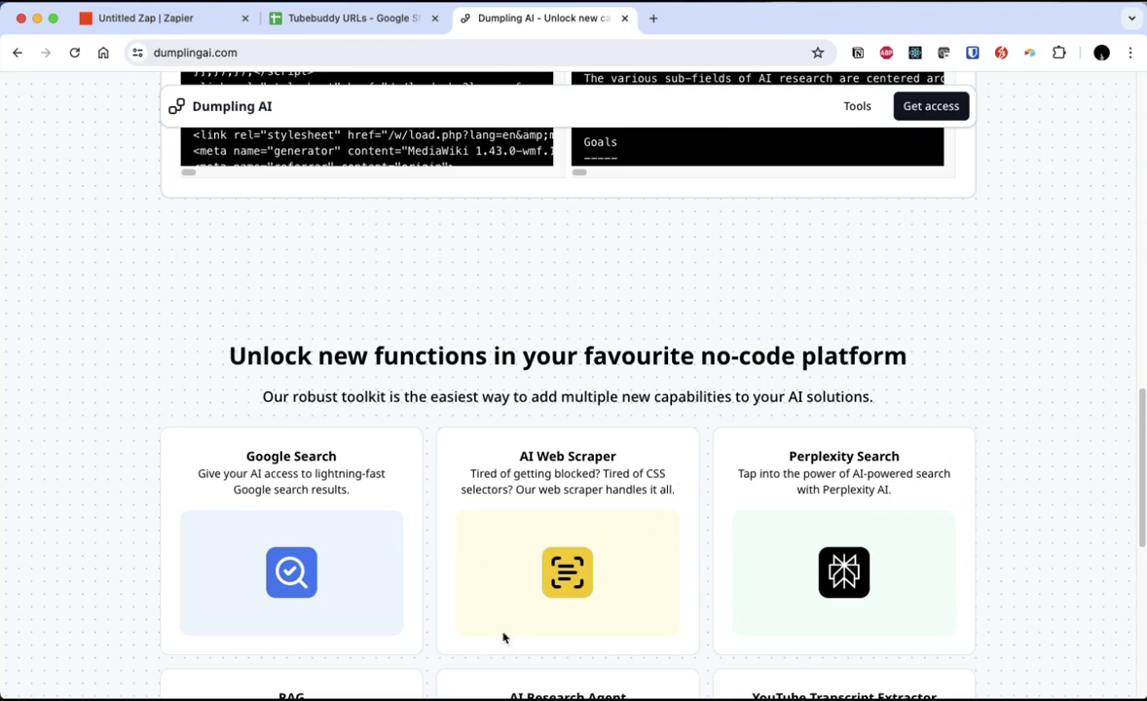
scroll(623, 543, "up", 5)
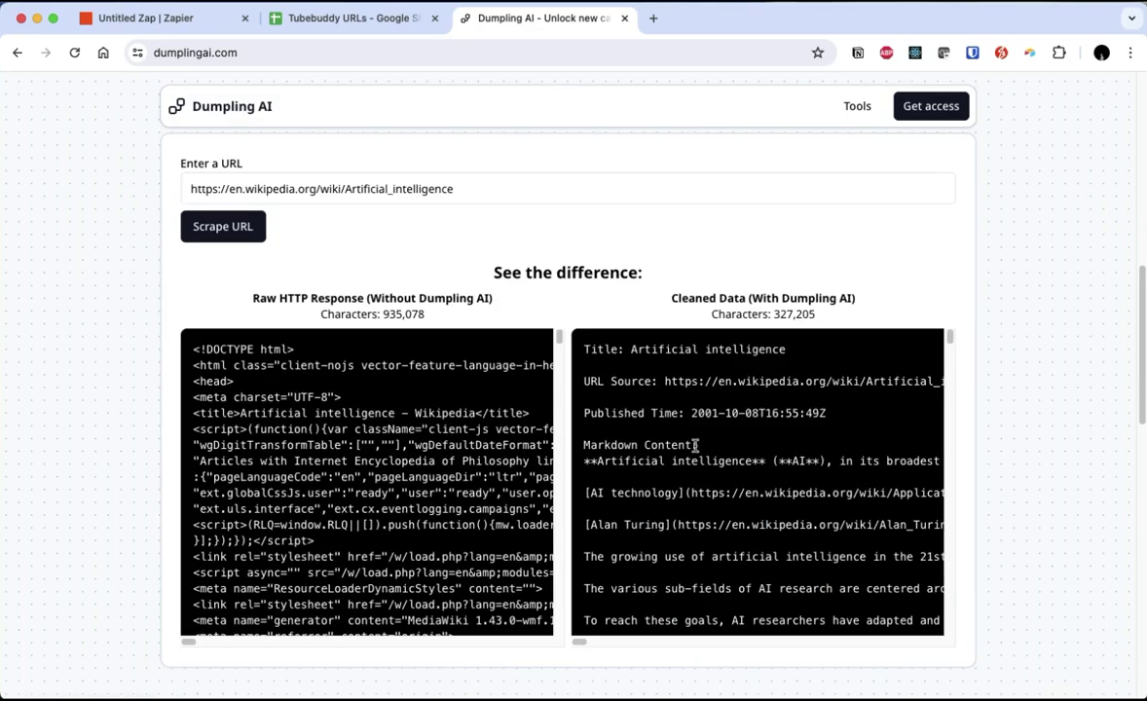
scroll(709, 461, "up", 10)
- Return to the Zap and review the Parse Webpage step's test output, including the parsed Content field
left_click(144, 19)
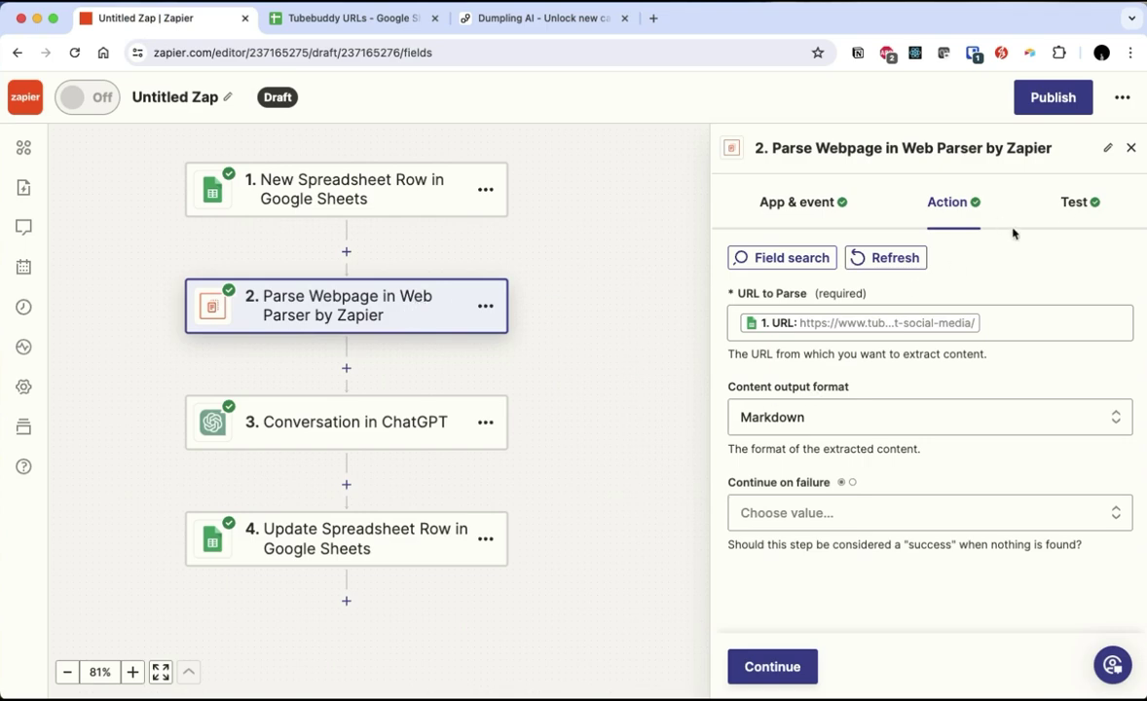
left_click(1073, 219)
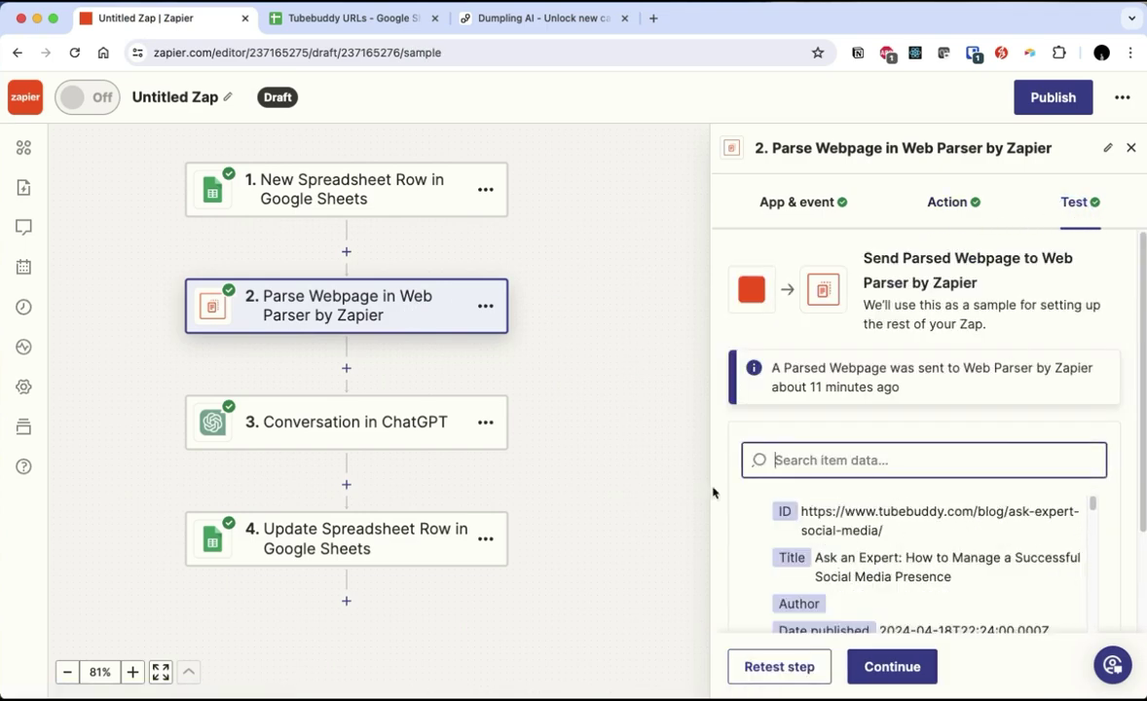
scroll(842, 538, "down", 6)
scroll(918, 582, "up", 5)
scroll(918, 589, "down", 2)
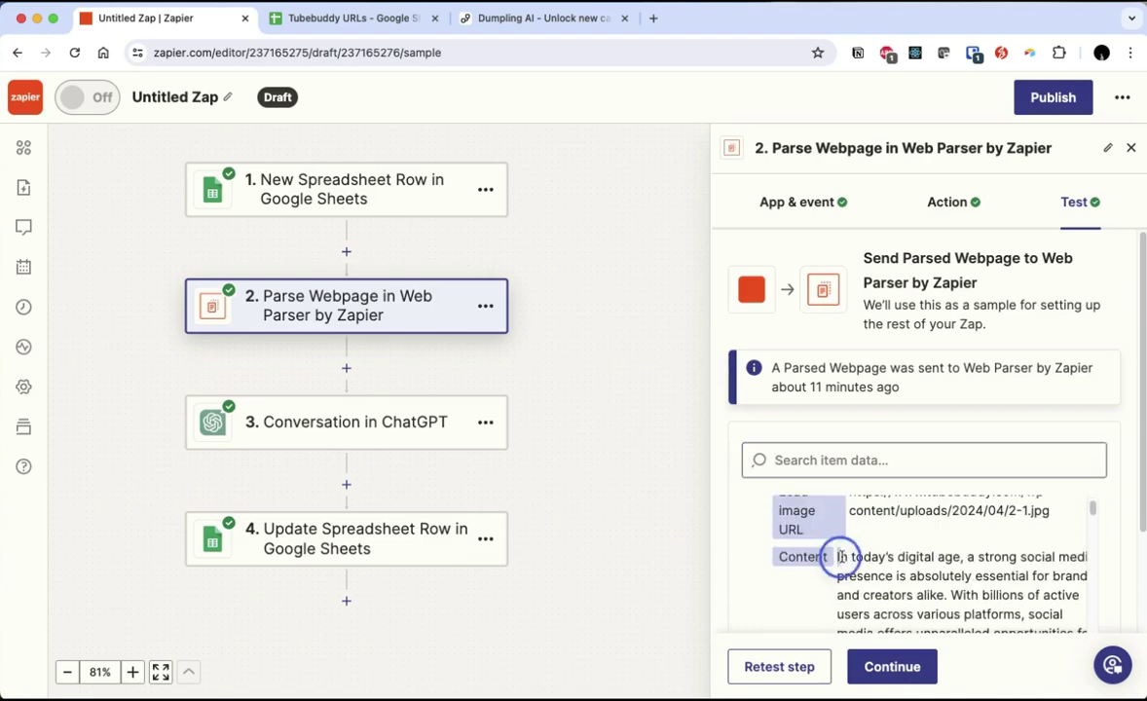
scroll(1021, 584, "down", 3)
scroll(859, 494, "up", 8)
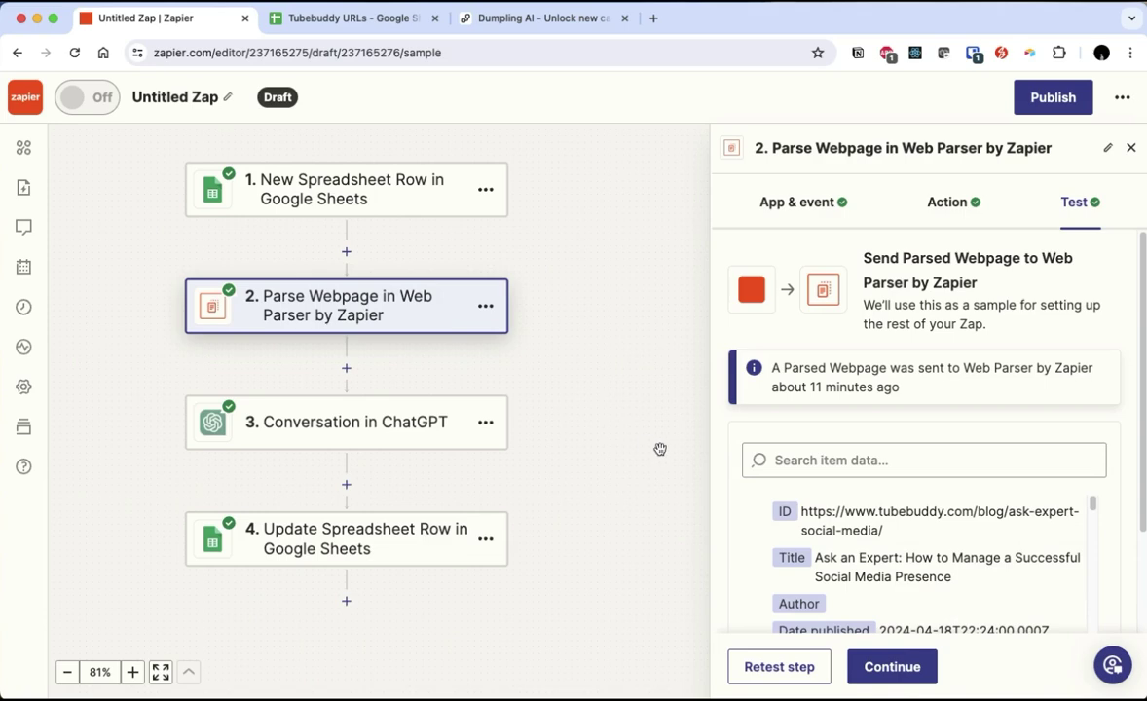
- Begin the Conversation in ChatGPT step's User Message with "You are a experienced content writer, skilled in producing long-form blog posts that rank on Google."
left_click(343, 438)
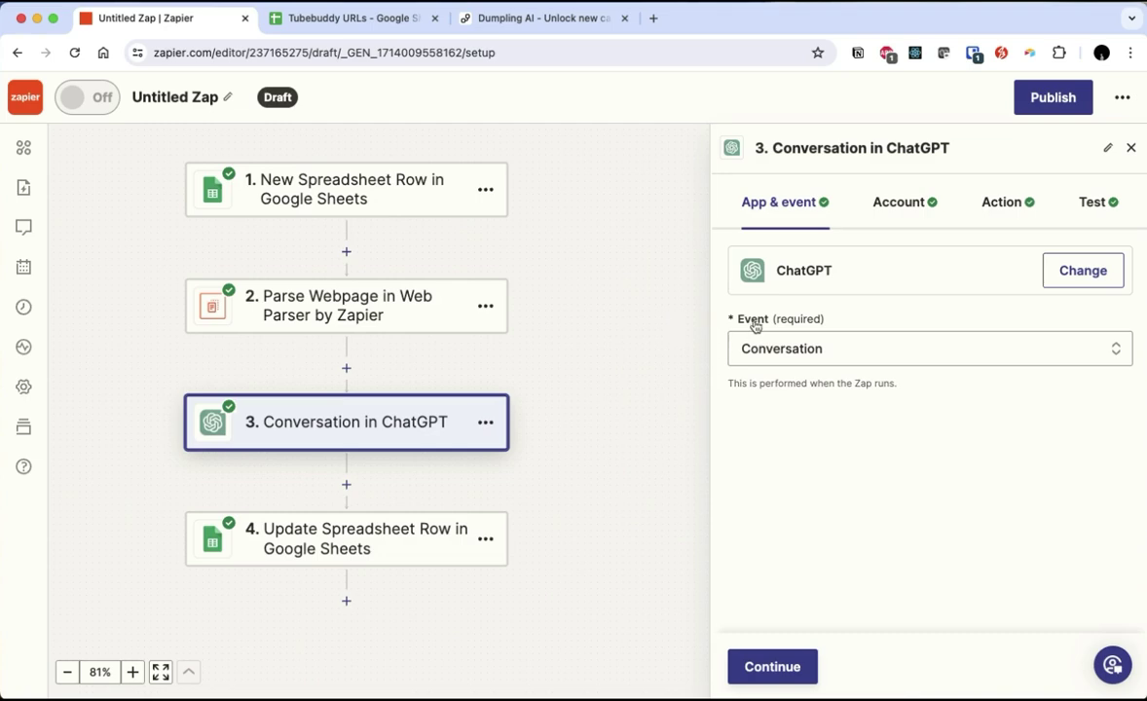
left_click(1028, 206)
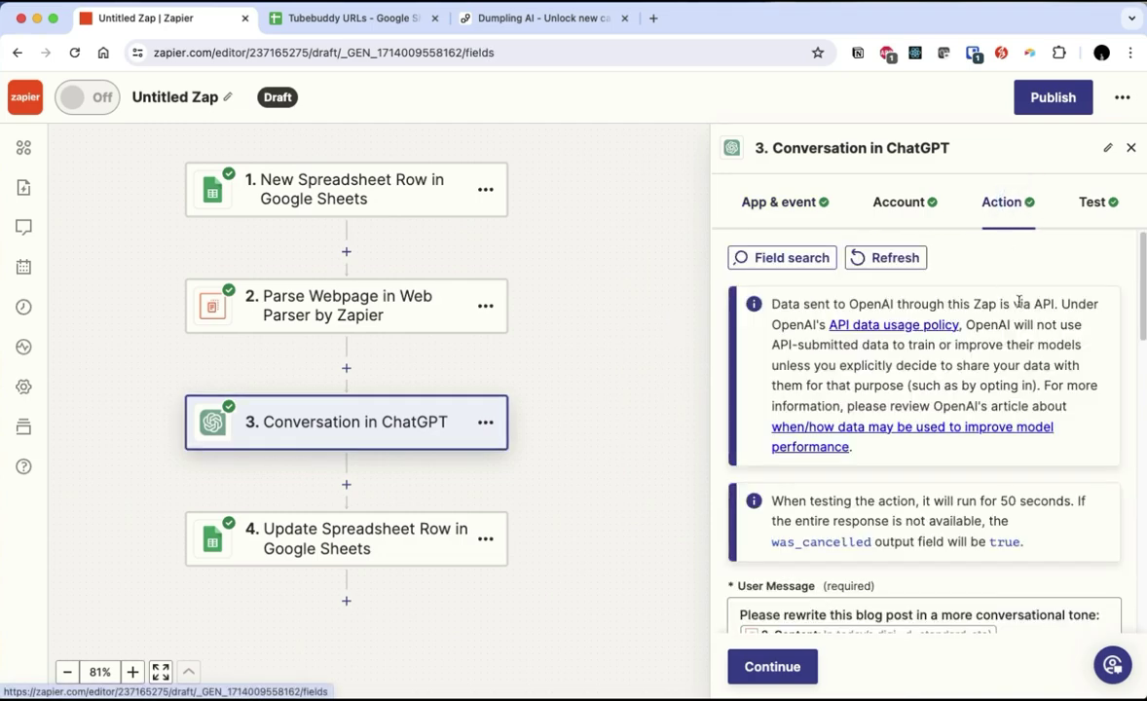
scroll(1053, 507, "down", 2)
scroll(1052, 506, "down", 4)
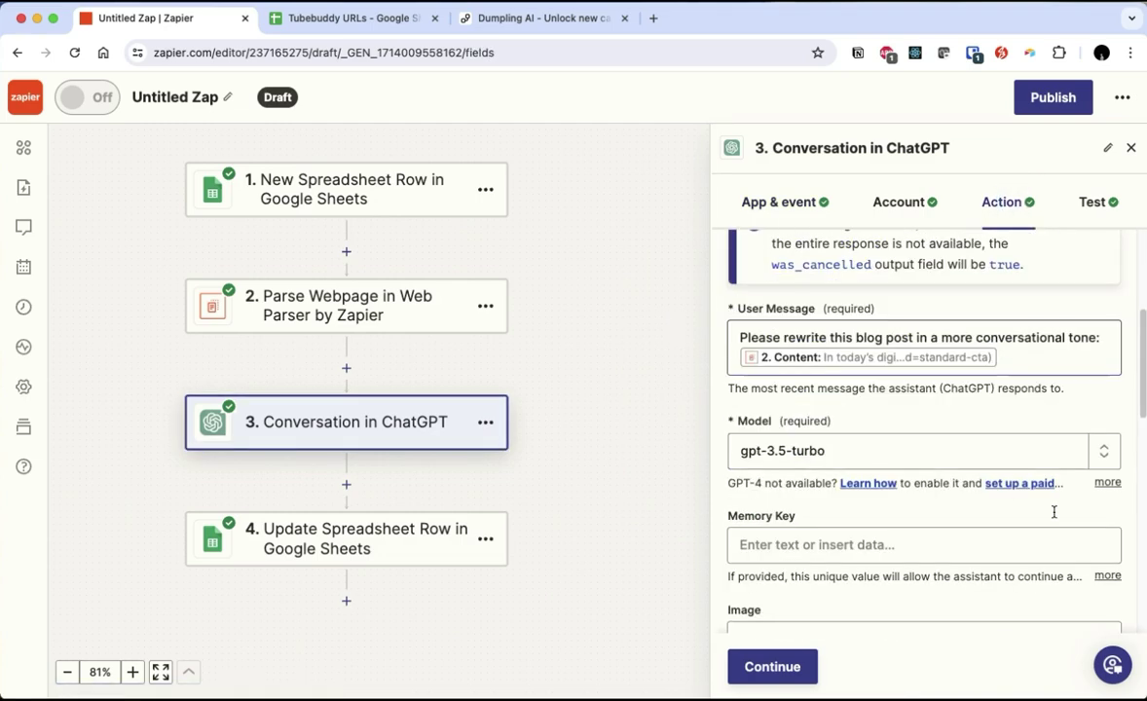
left_click(797, 338)
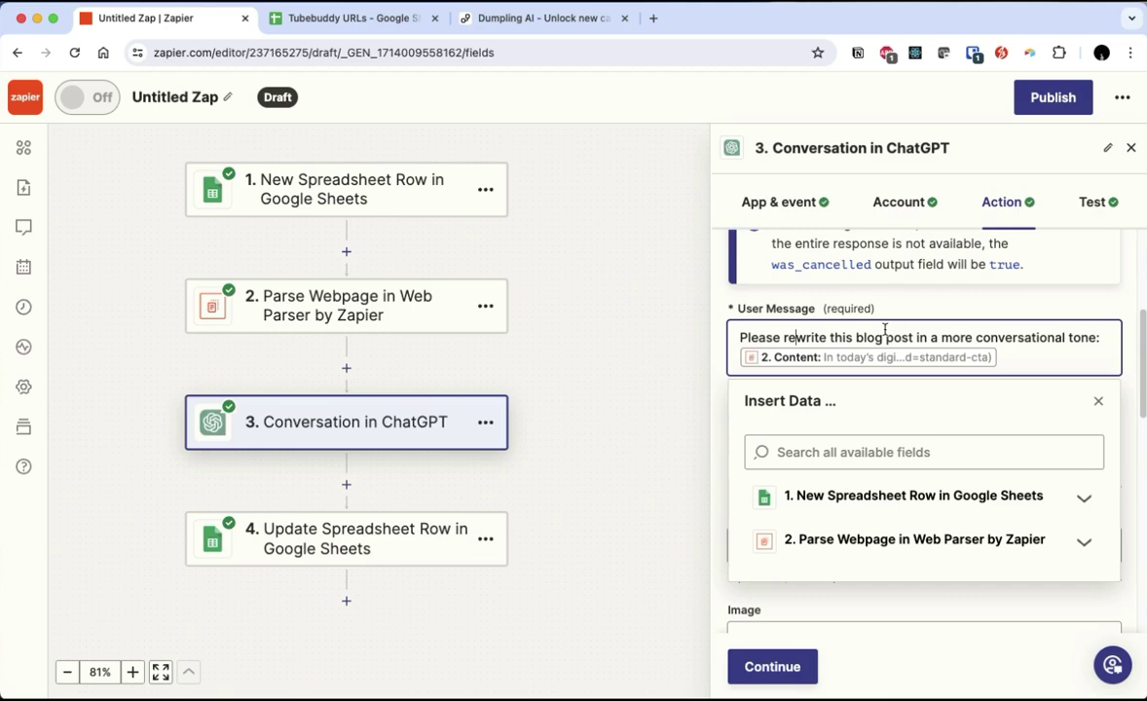
key("Return")
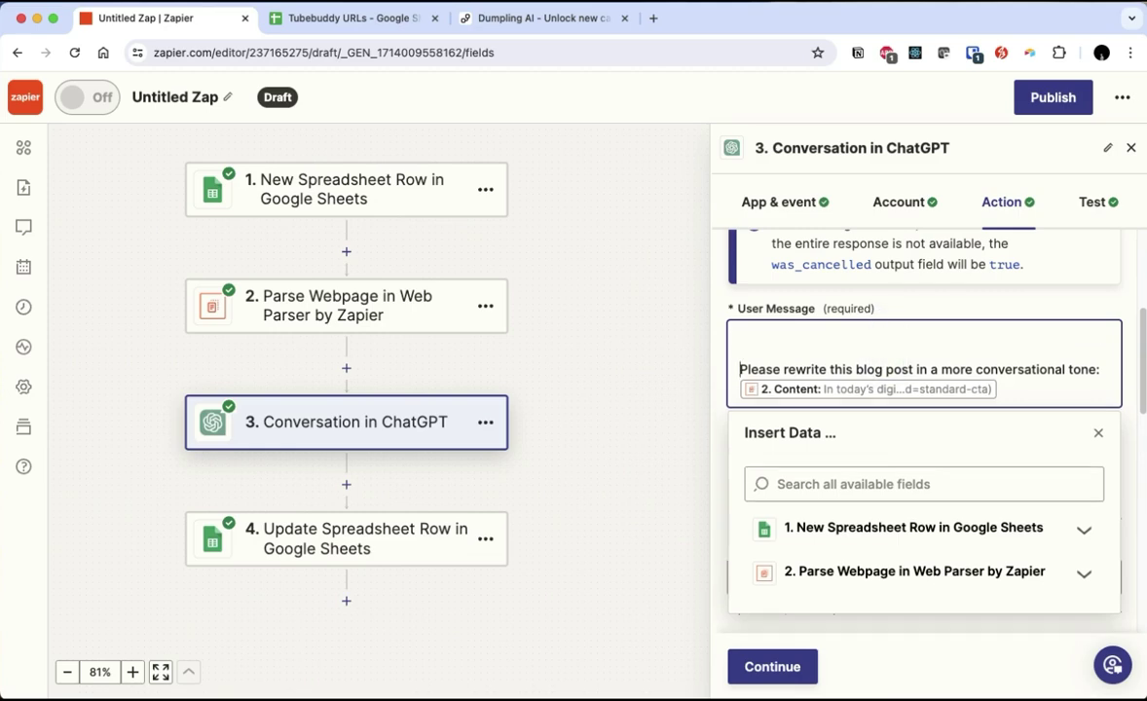
type("You are")
type("a experienced content writer, skilled in")
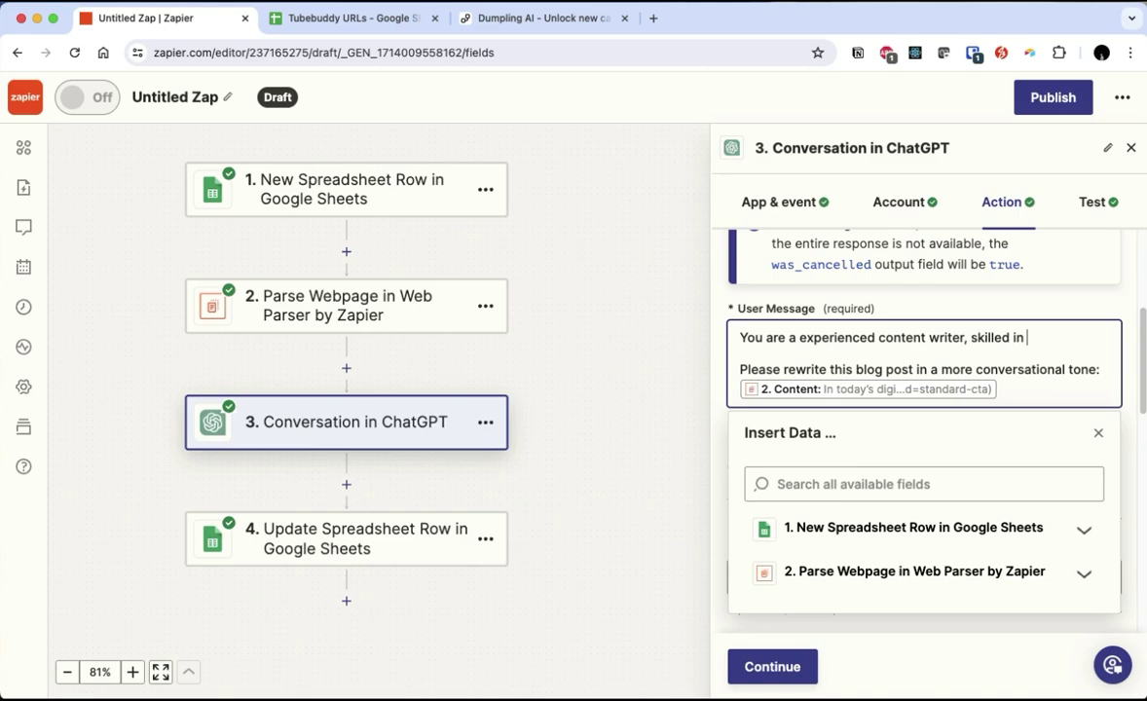
type("ucing long-form blog posts that rank on Google.")
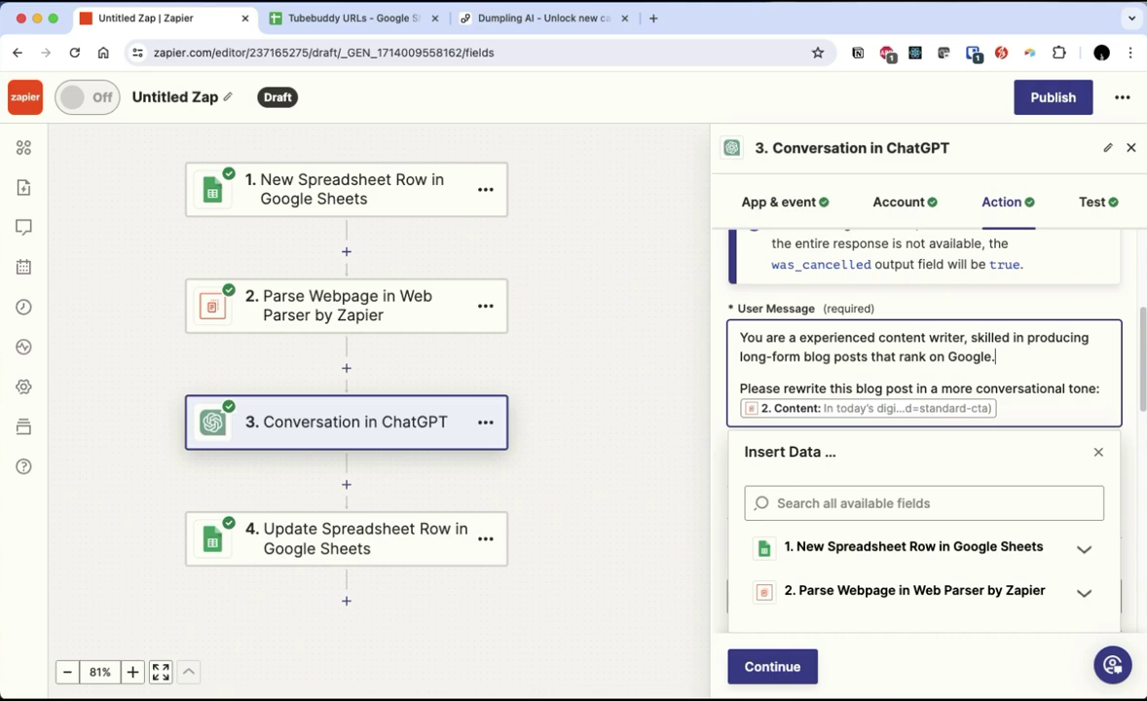
double_click(898, 388)
left_click(539, 319)
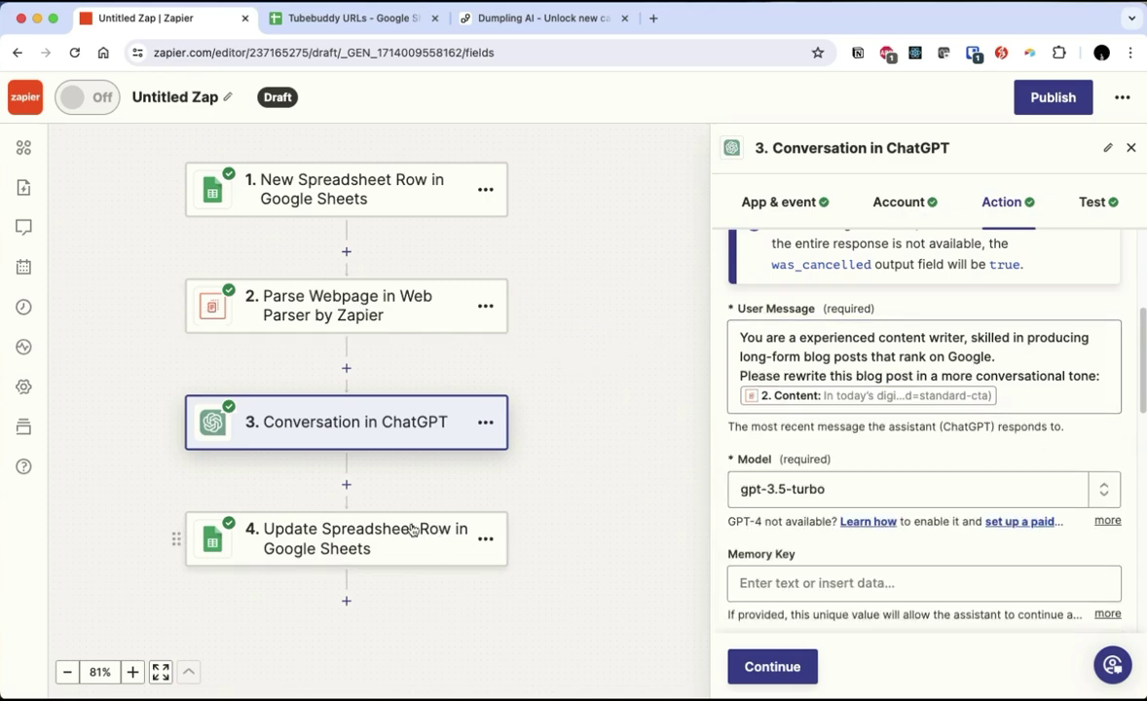
- Open the Update Spreadsheet Row step, then check the Rewrite column in the Tubebuddy URLs sheet down to the first empty row, 271
left_click(343, 525)
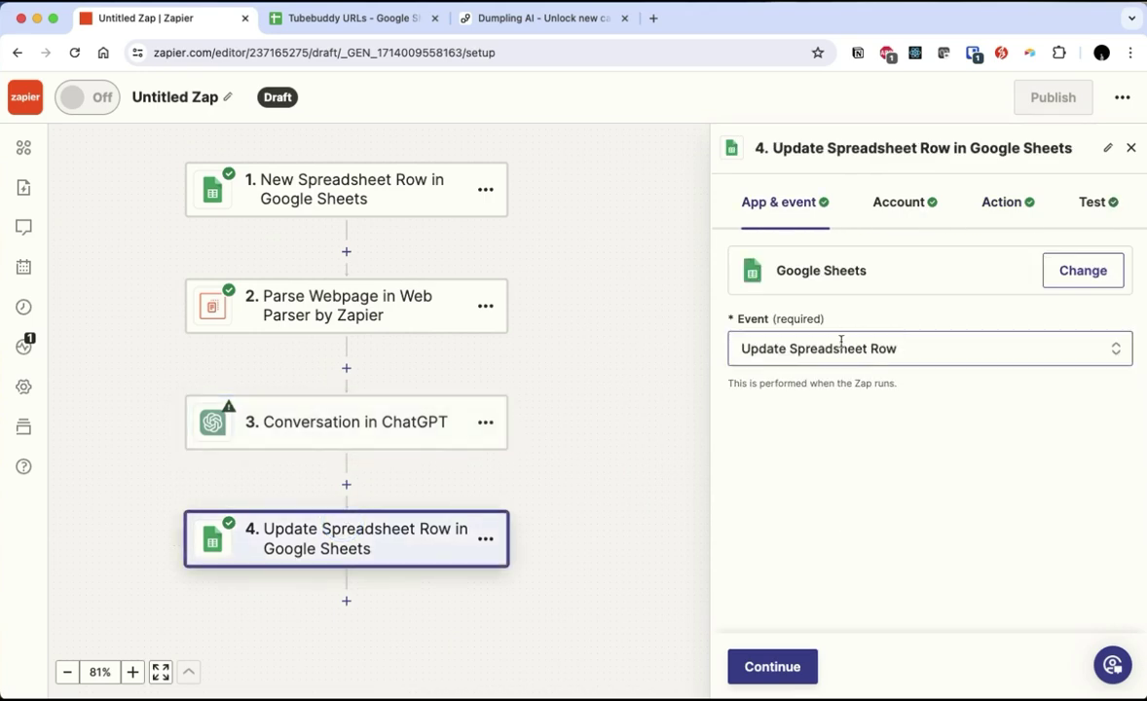
left_click(338, 19)
scroll(587, 492, "up", 20)
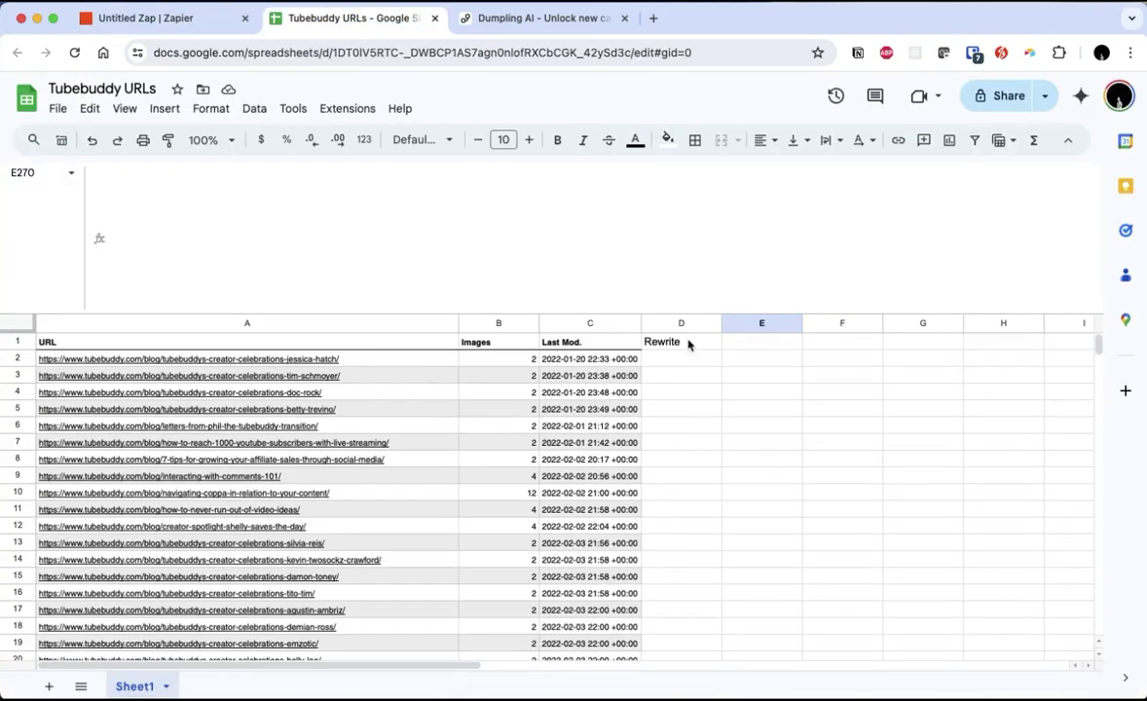
left_click(682, 345)
scroll(701, 457, "down", 20)
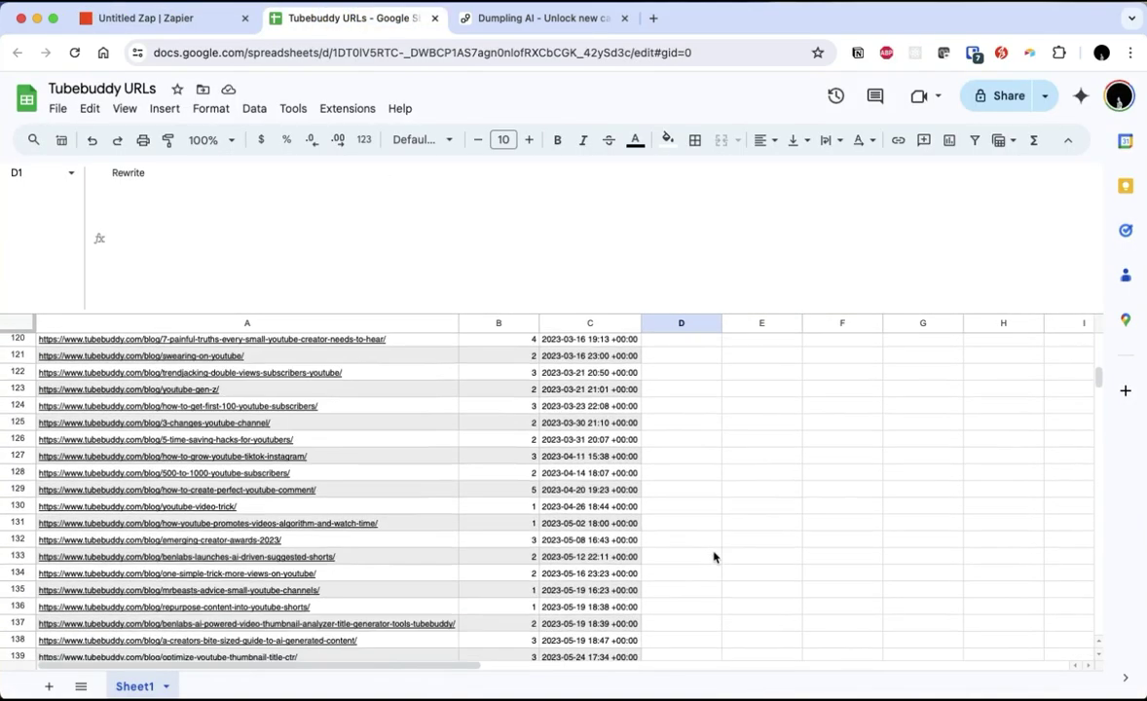
left_click(662, 486)
left_click(309, 526)
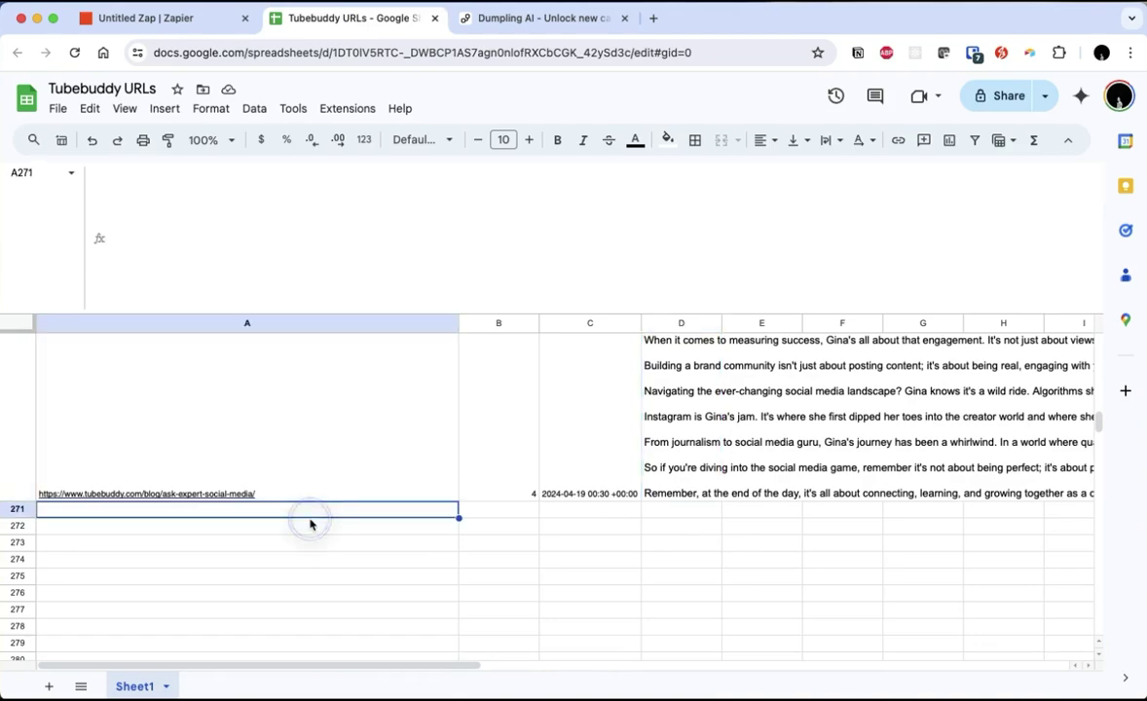
- Open the how-to-get-first-100-youtube-subscribers link from cell A124 in a new tab and skim the article
scroll(321, 545, "up", 20)
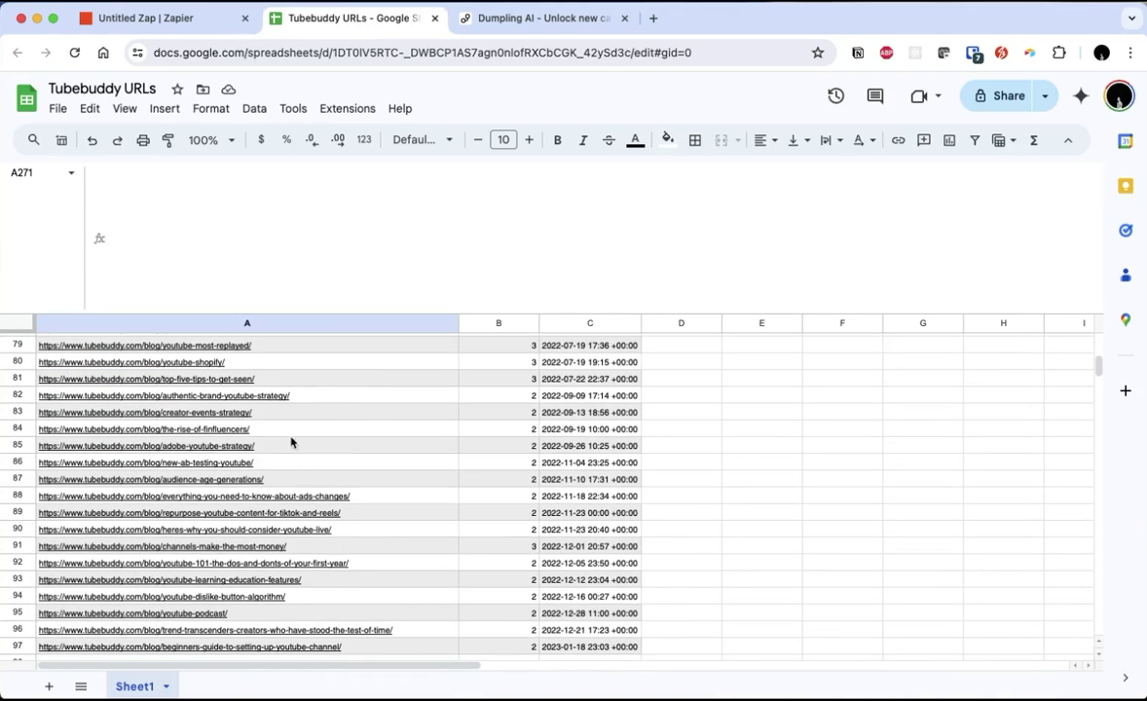
scroll(308, 475, "down", 6)
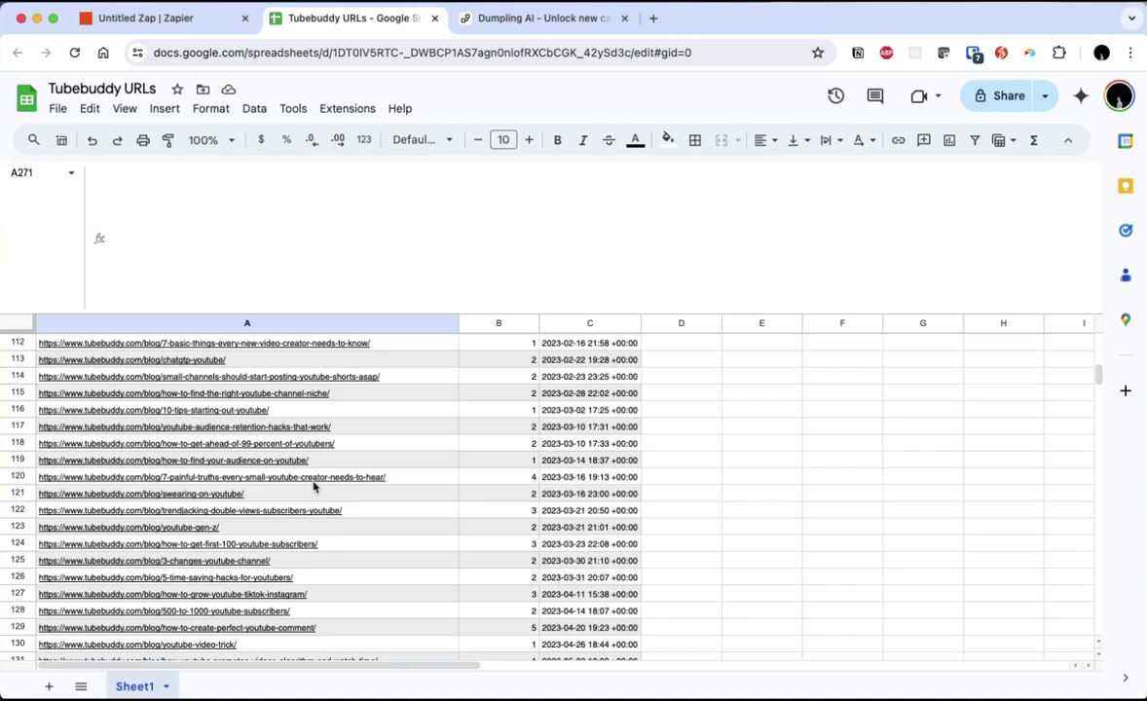
left_click(379, 546)
left_click(110, 572)
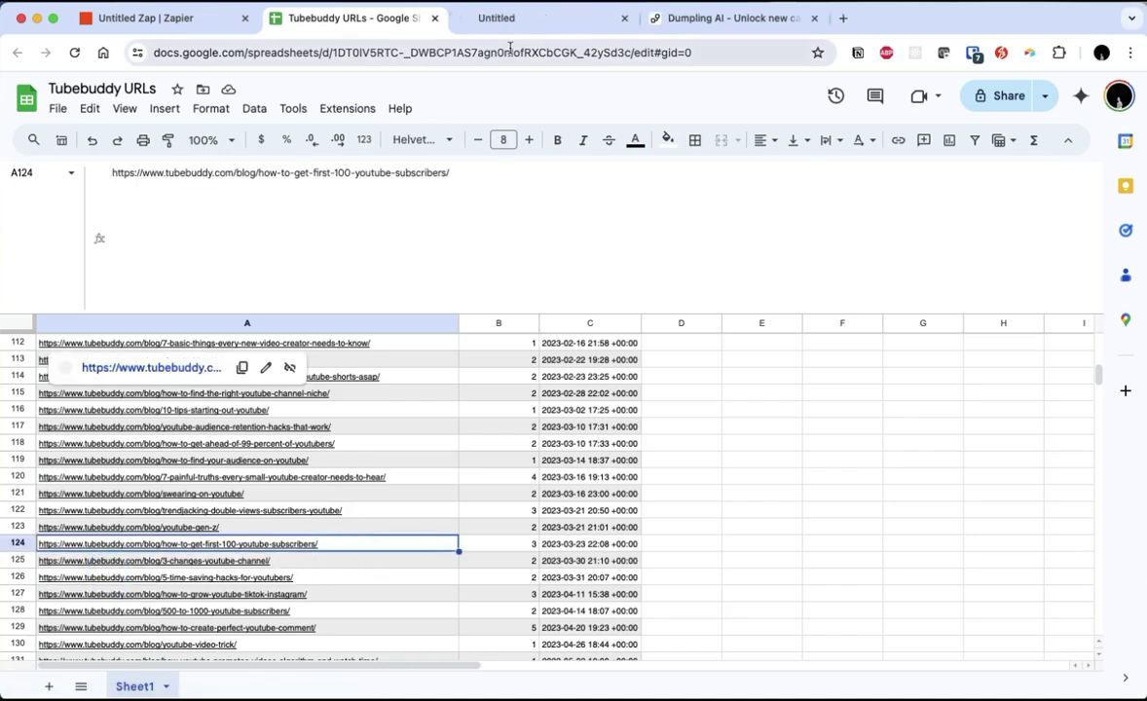
left_click(513, 17)
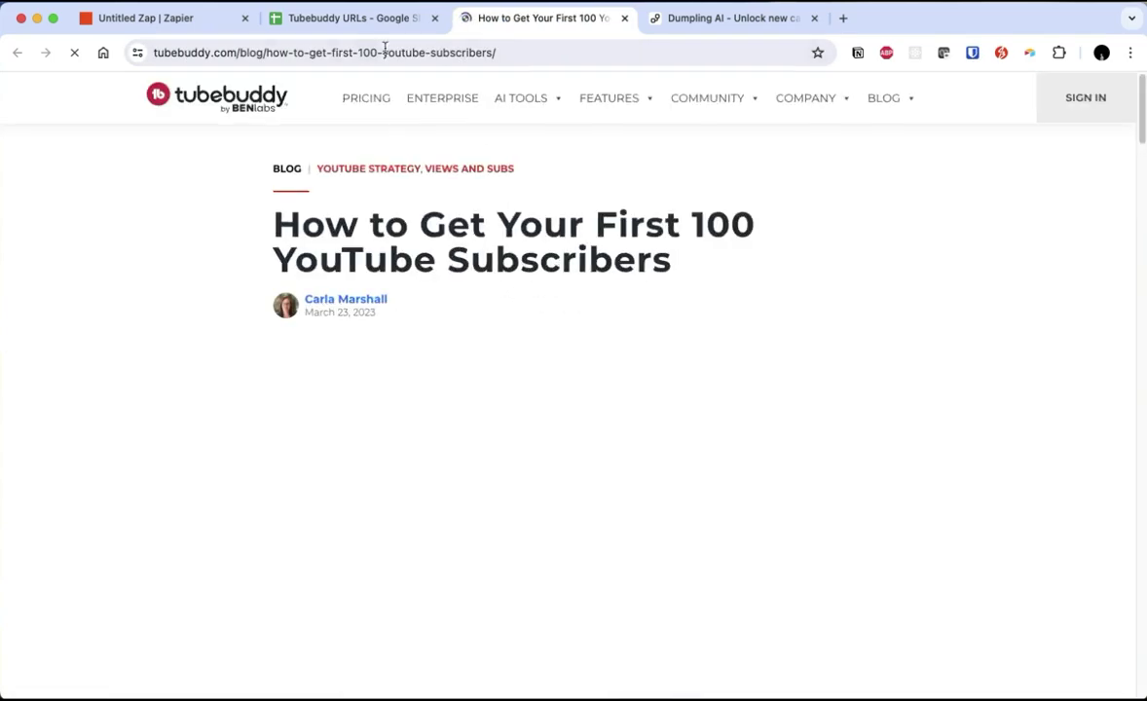
scroll(518, 329, "down", 20)
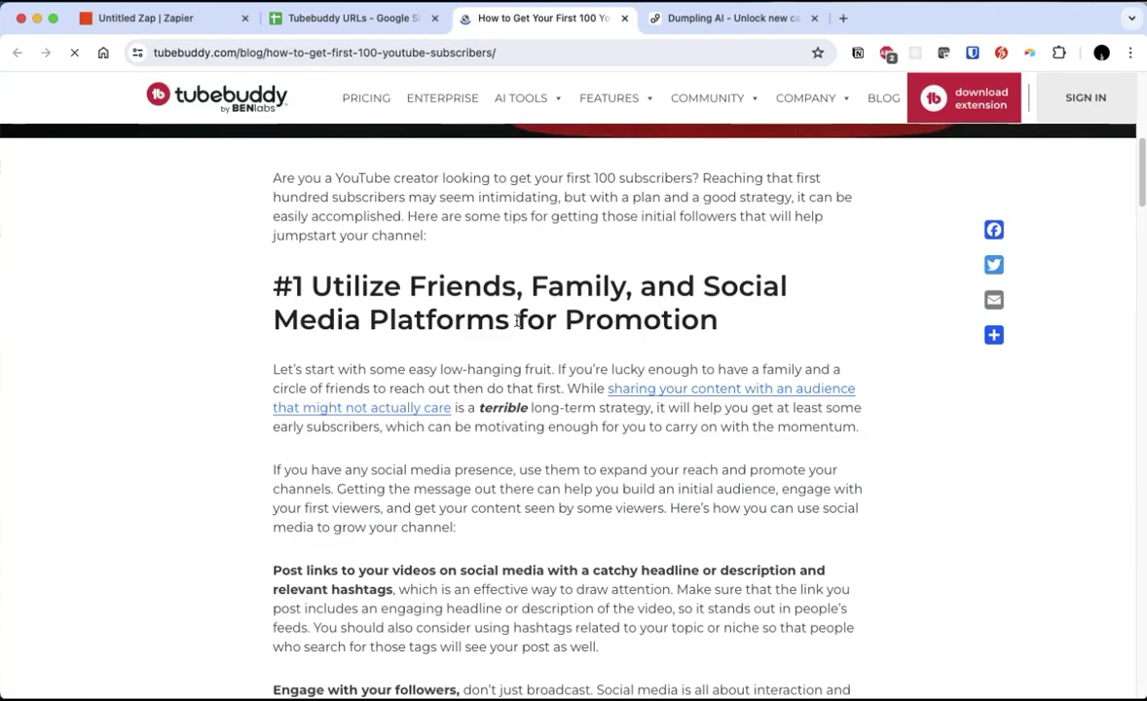
scroll(492, 303, "down", 15)
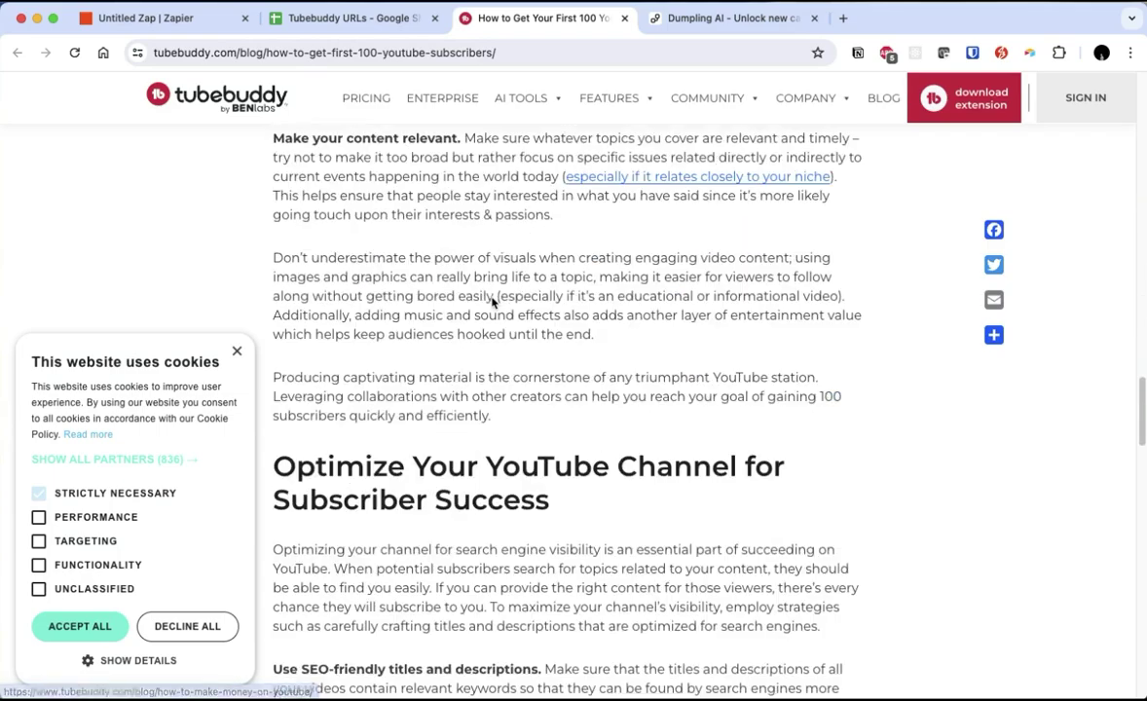
key("Home")
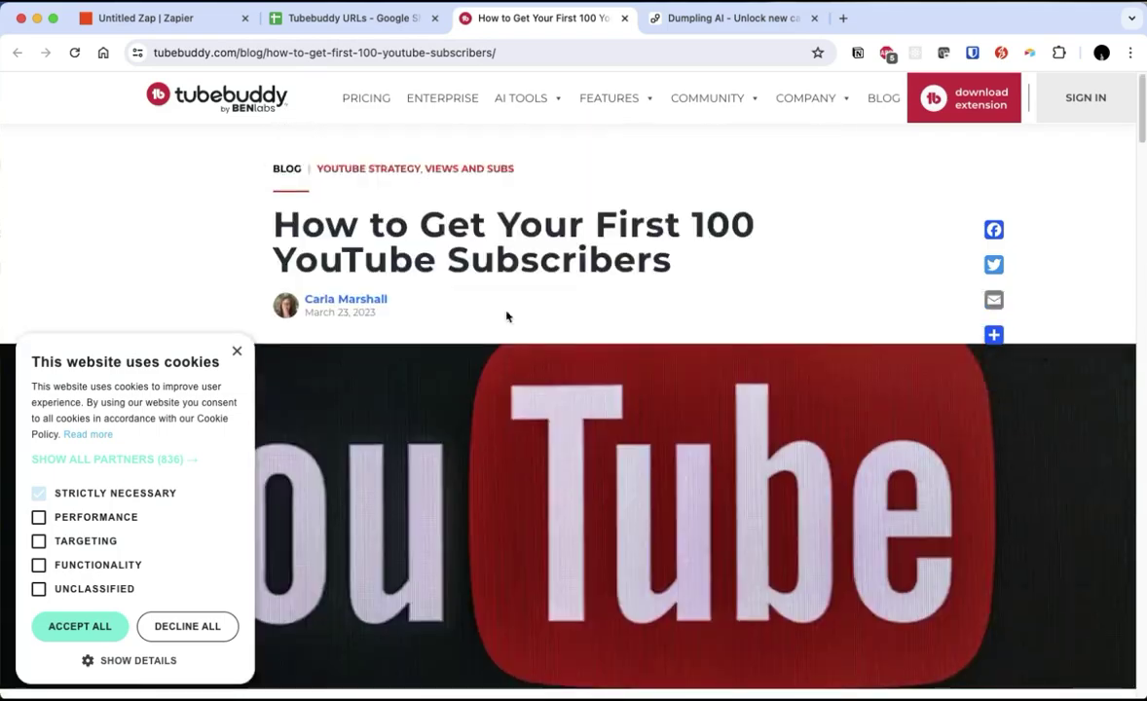
- Copy the article's URL and paste it into cell A271 of the Tubebuddy URLs sheet as a new row
left_click(485, 55)
key("super+c")
left_click(352, 18)
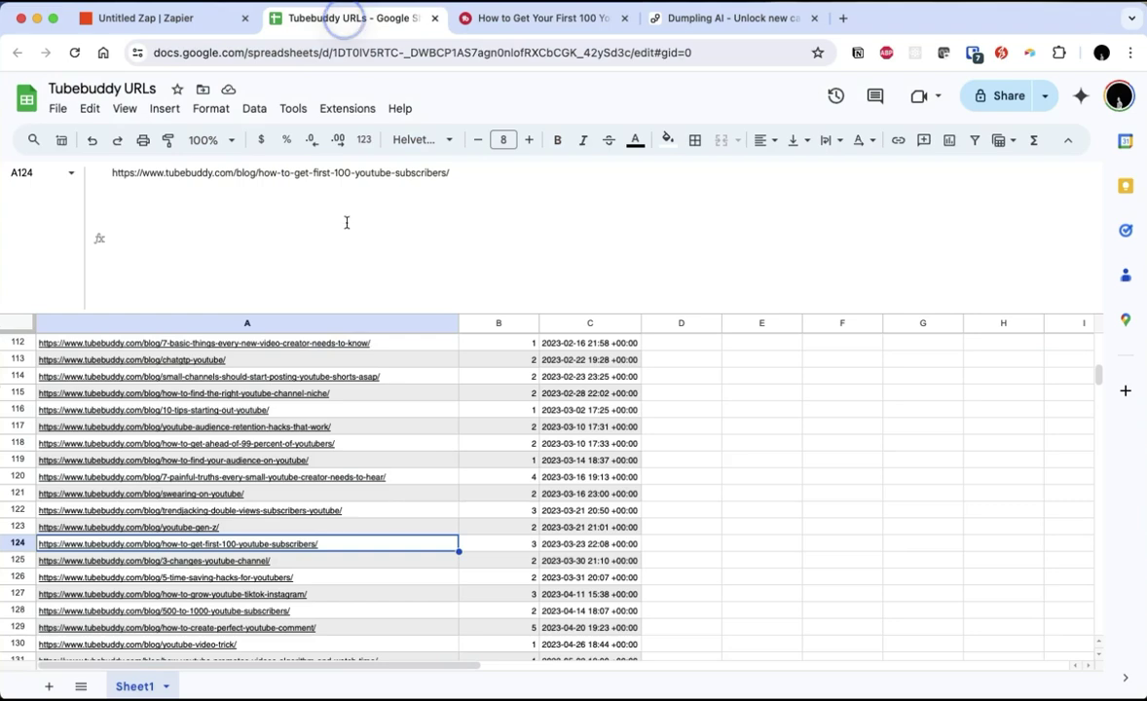
left_click(745, 500)
key("Left")
key("Left")
key("Left")
key("Left")
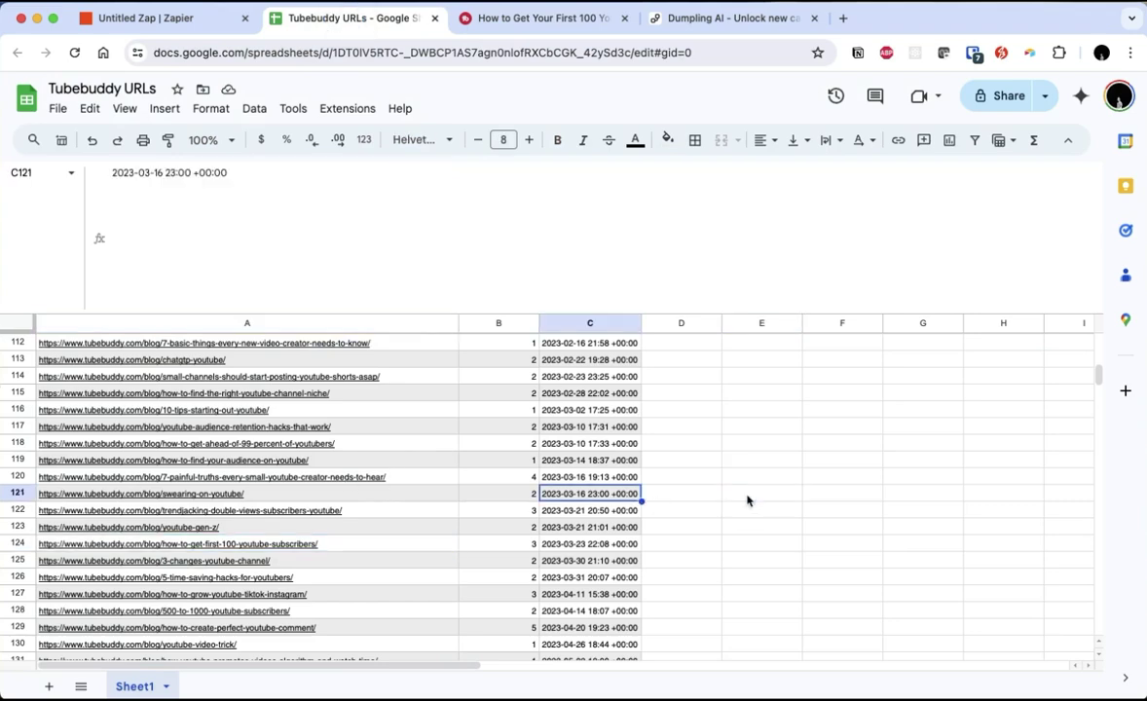
key("super+Down")
key("Down")
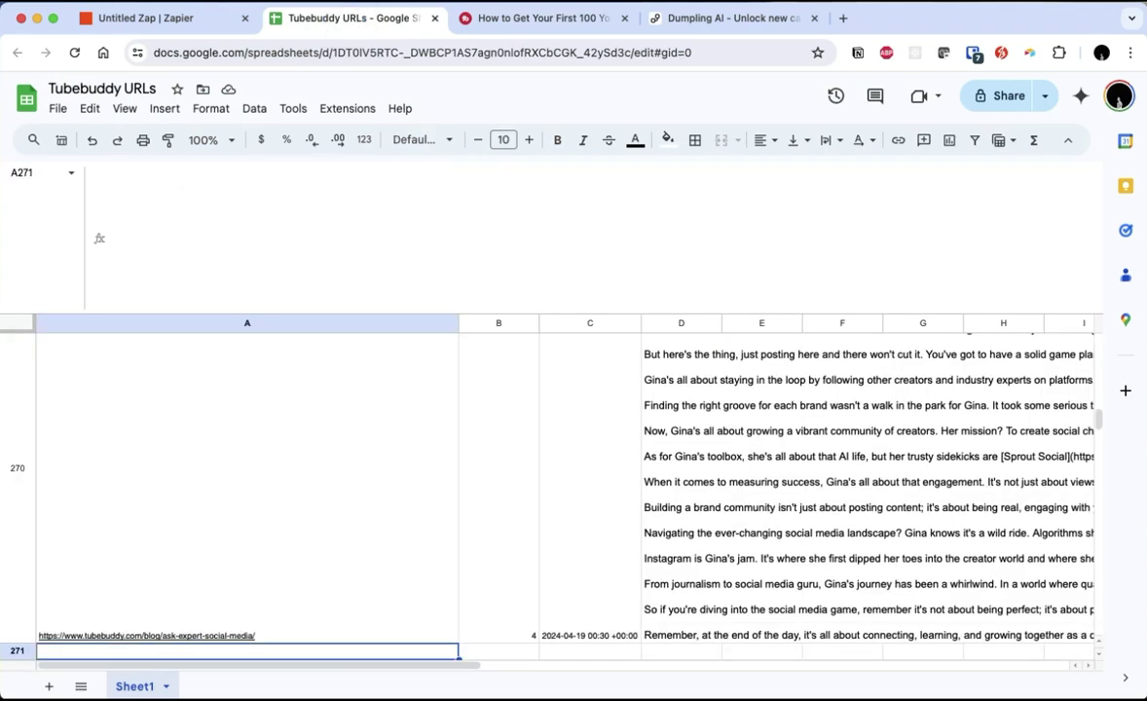
key("super+v")
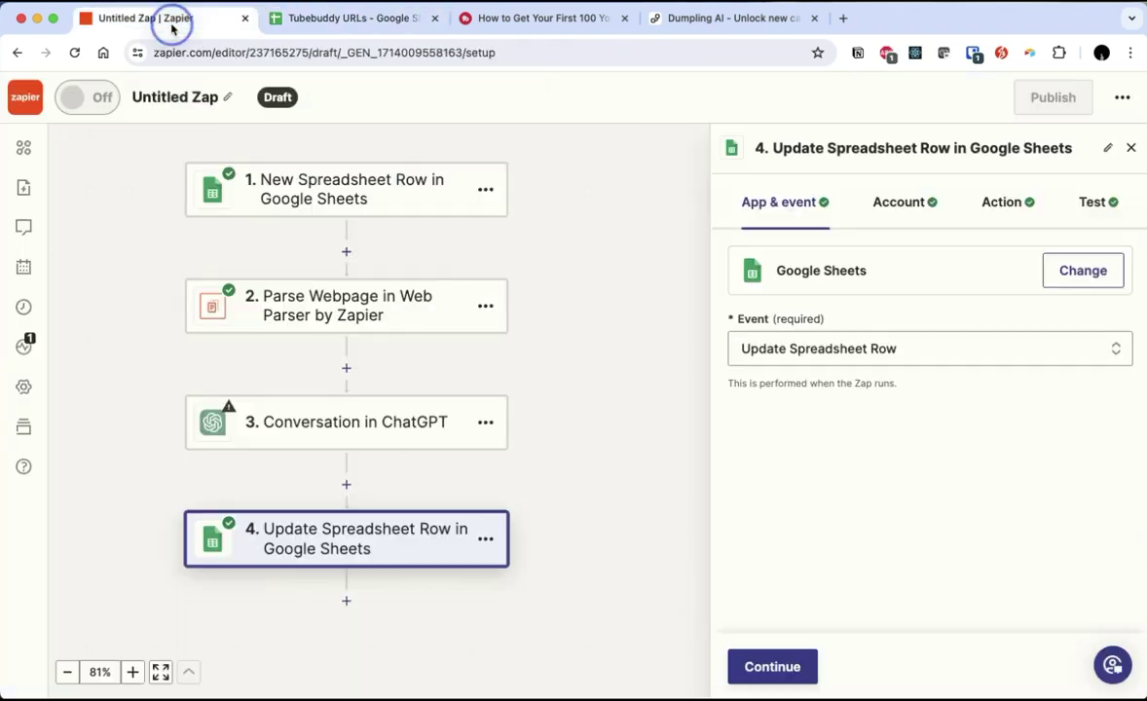
- Return to the Zap in Zapier and find new test records for the New Spreadsheet Row trigger
left_click(162, 21)
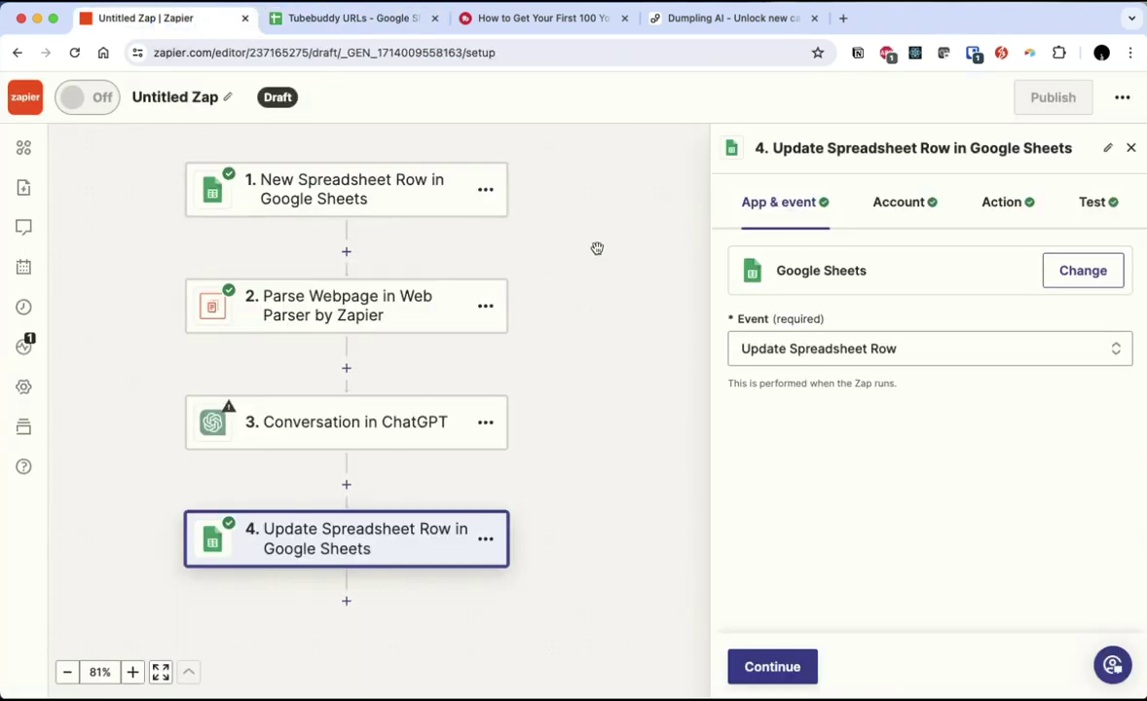
left_click(627, 331)
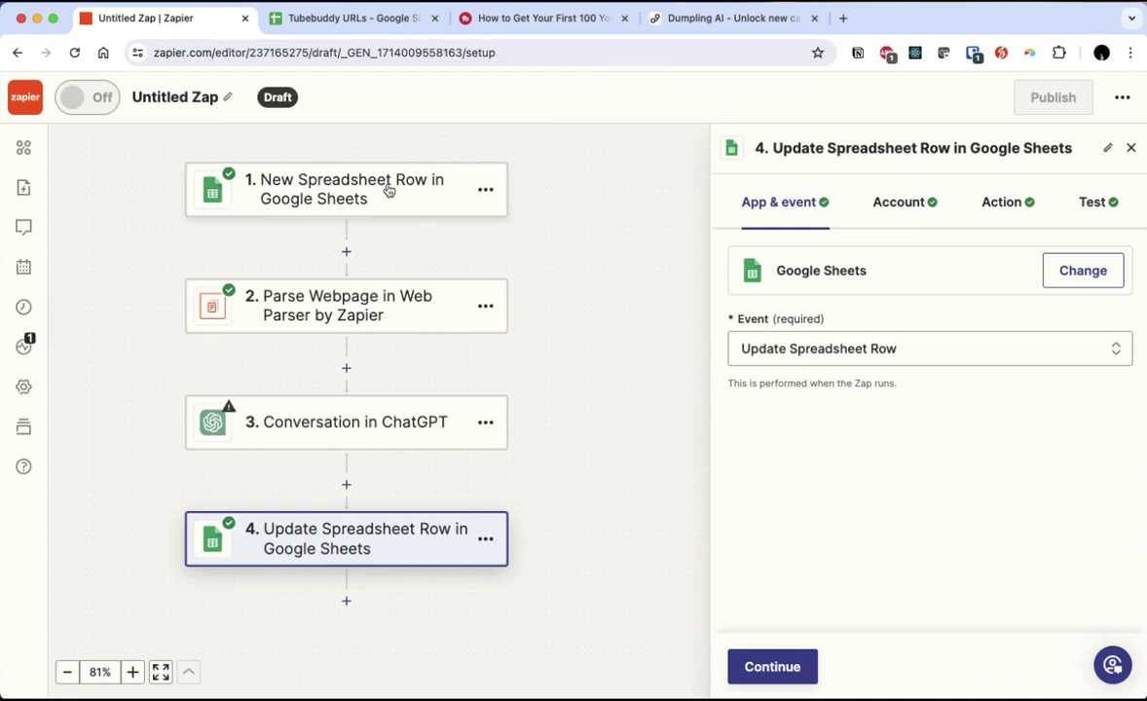
left_click(333, 190)
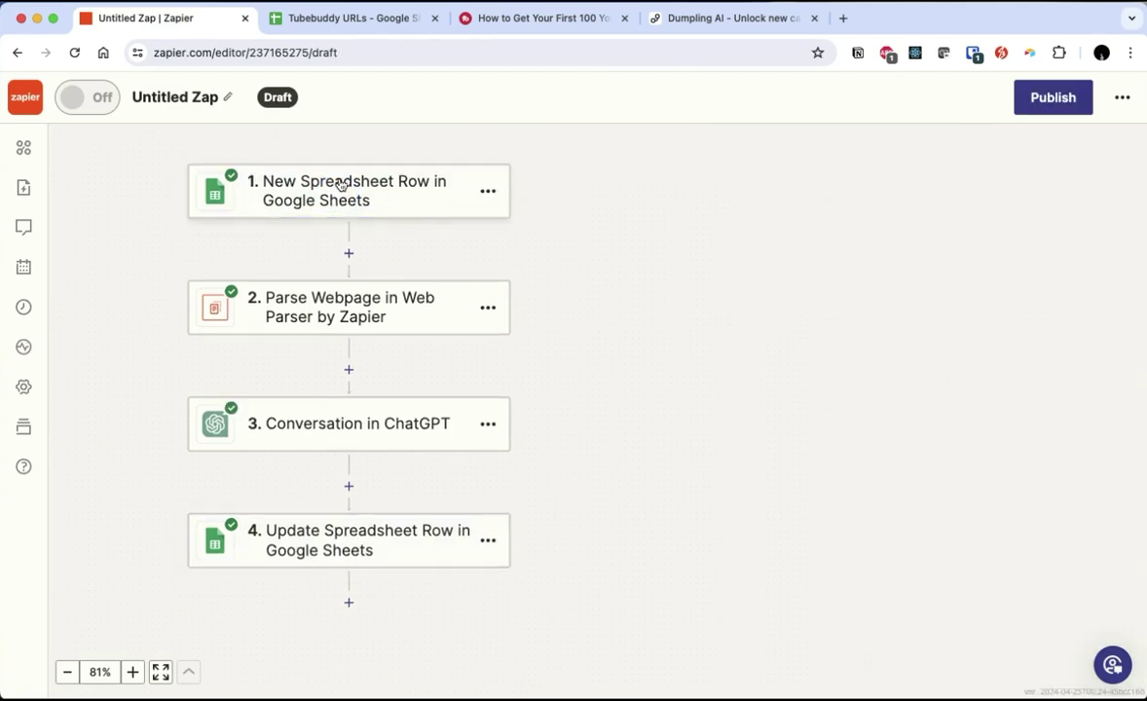
left_click(344, 181)
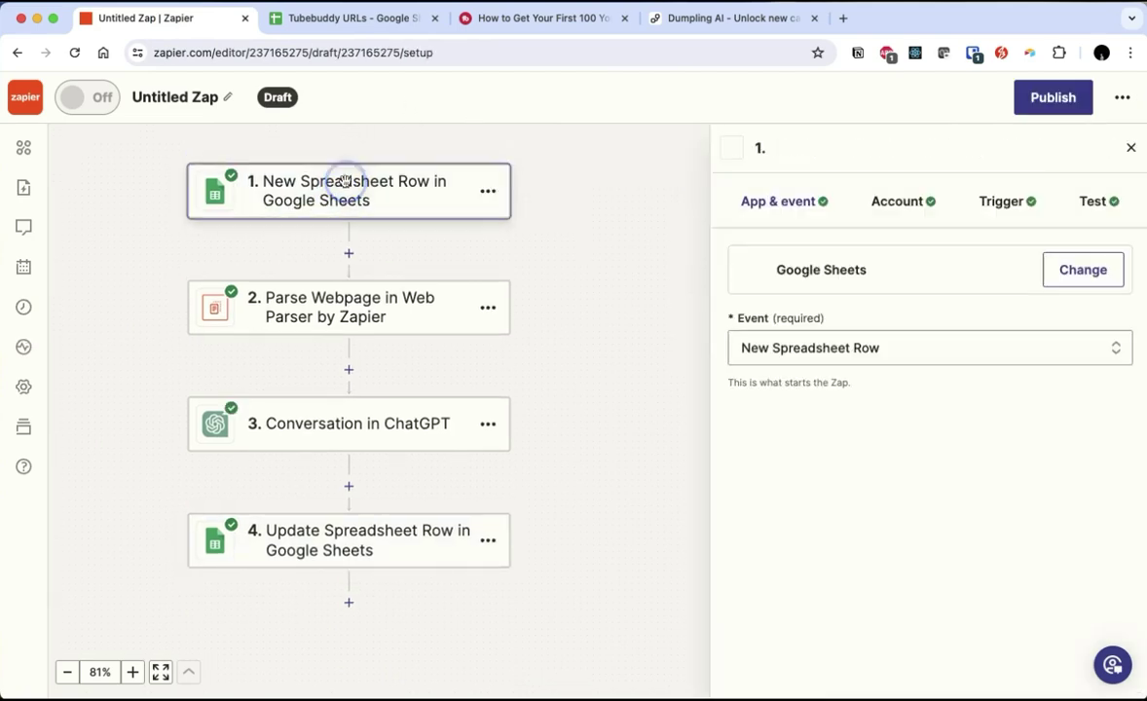
left_click(1093, 207)
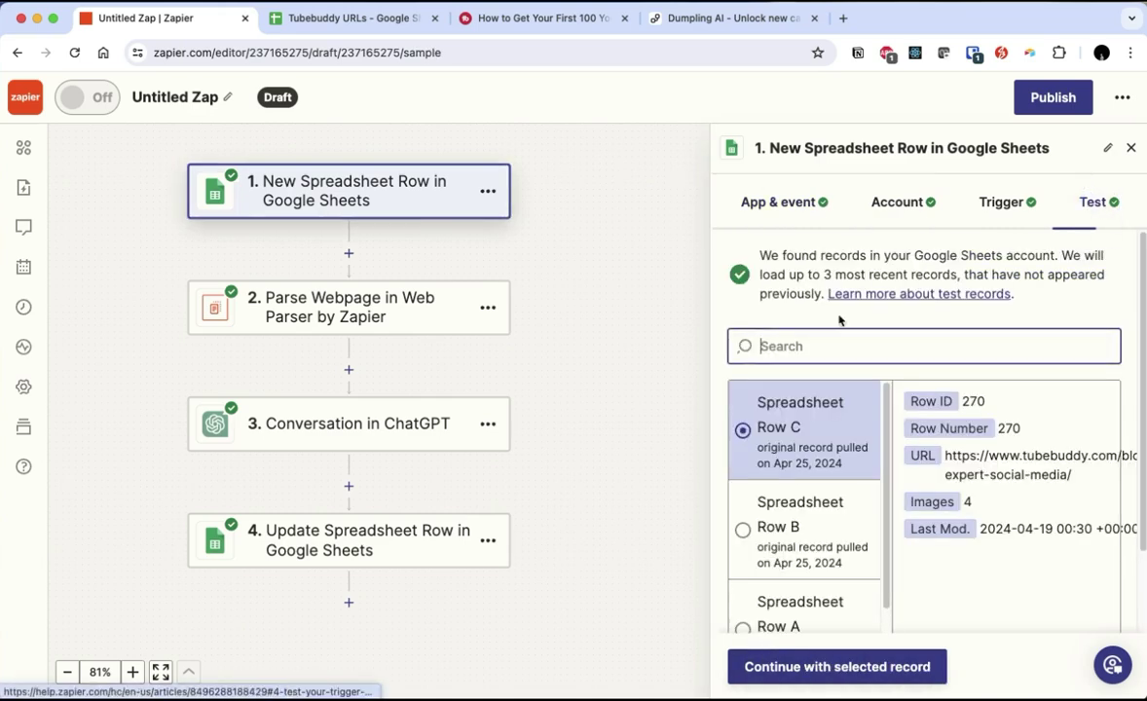
scroll(845, 507, "down", 5)
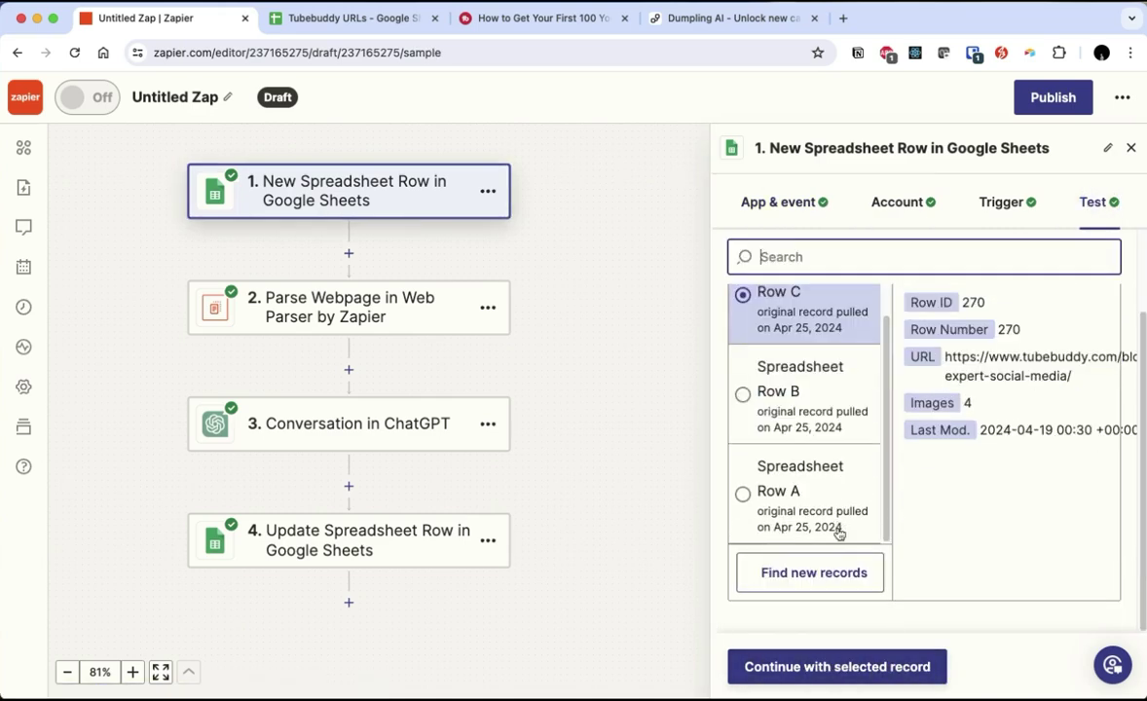
left_click(823, 573)
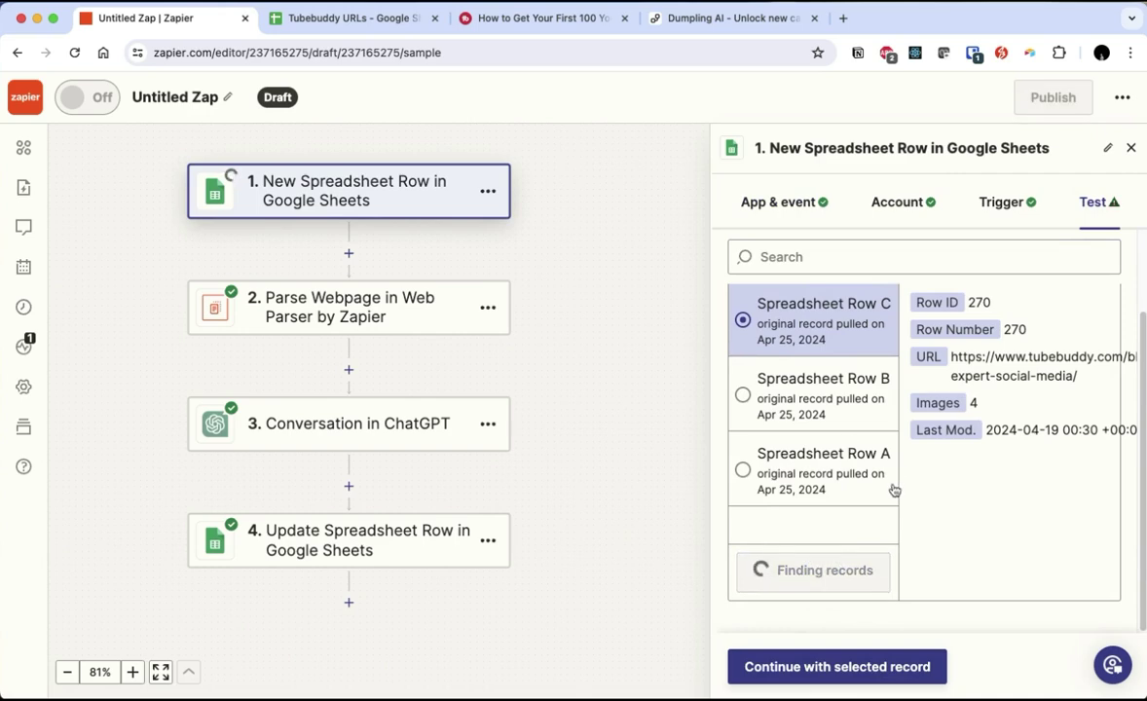
scroll(830, 473, "up", 3)
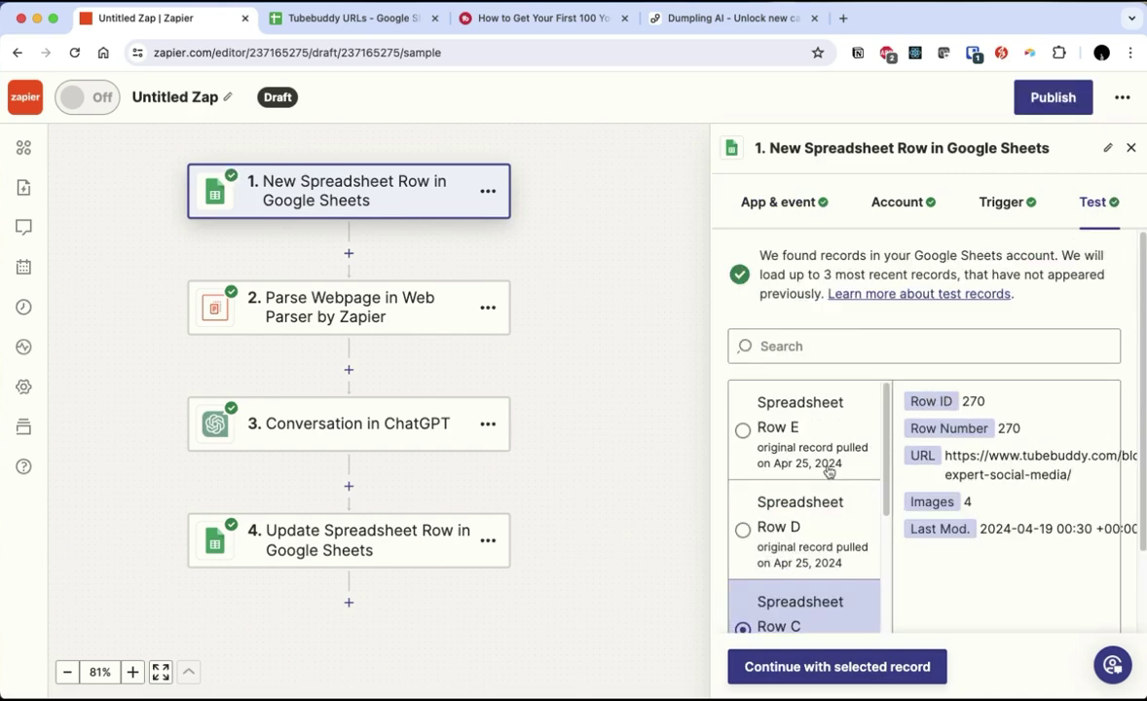
- Select Spreadsheet Row E, the record for sheet row 271, as the trigger's test record and continue with it
scroll(815, 509, "down", 1)
scroll(855, 479, "down", 5)
scroll(857, 479, "up", 4)
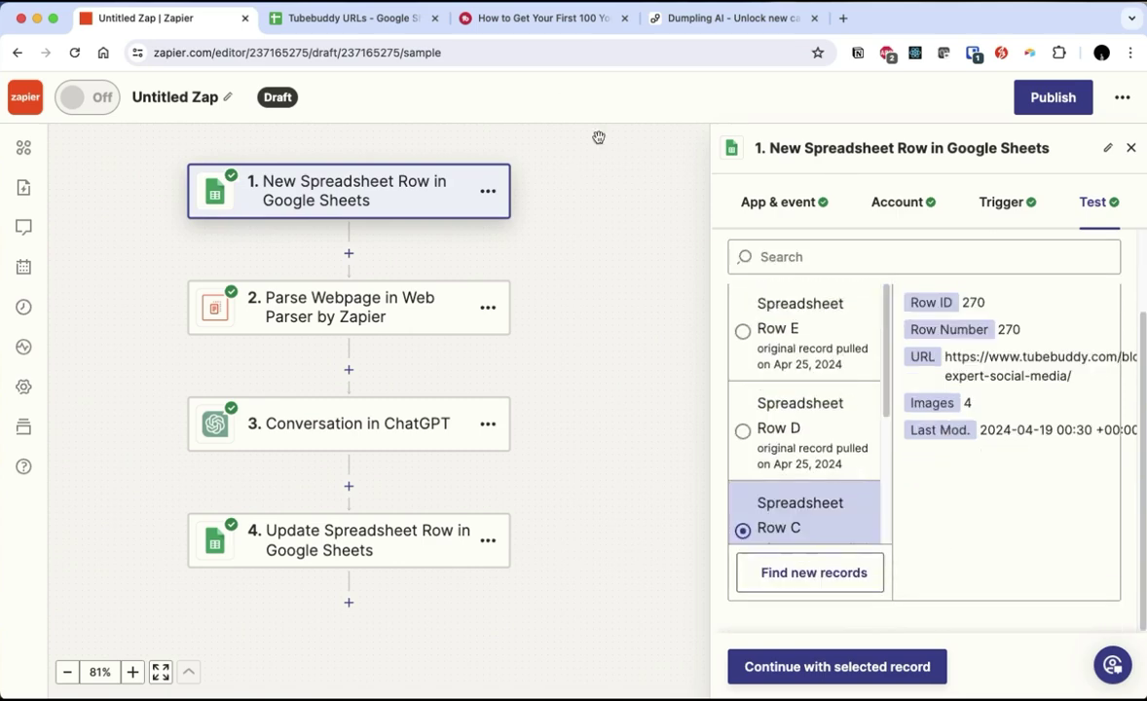
left_click(336, 18)
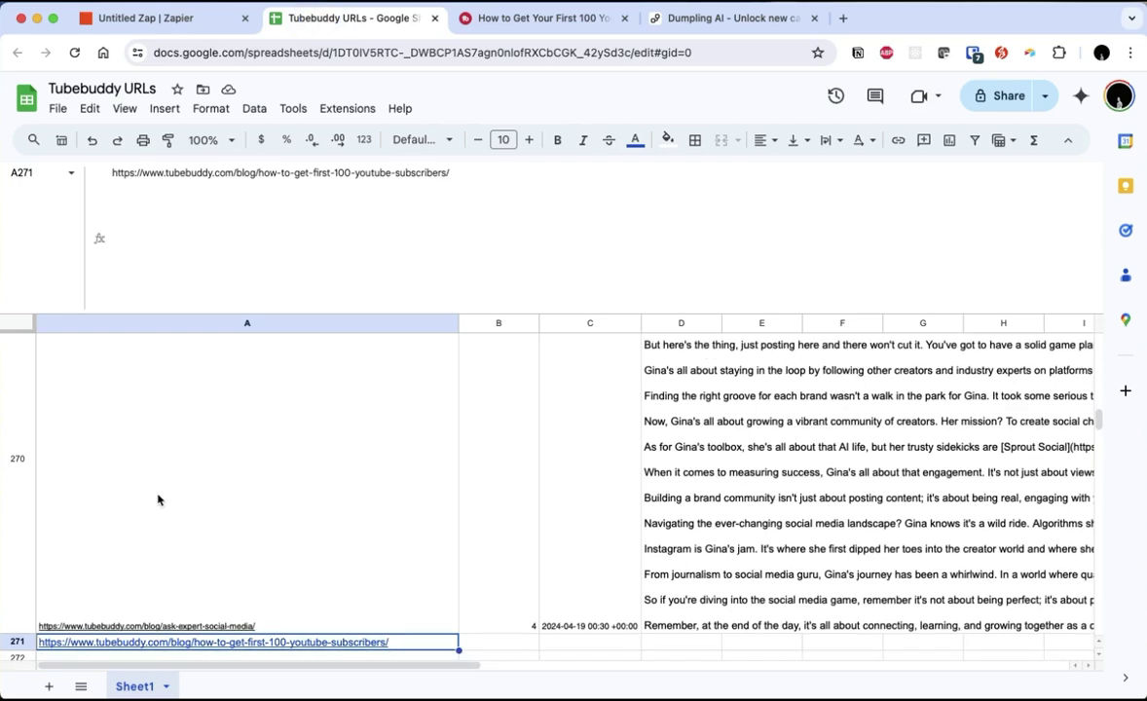
left_click(168, 19)
left_click(766, 331)
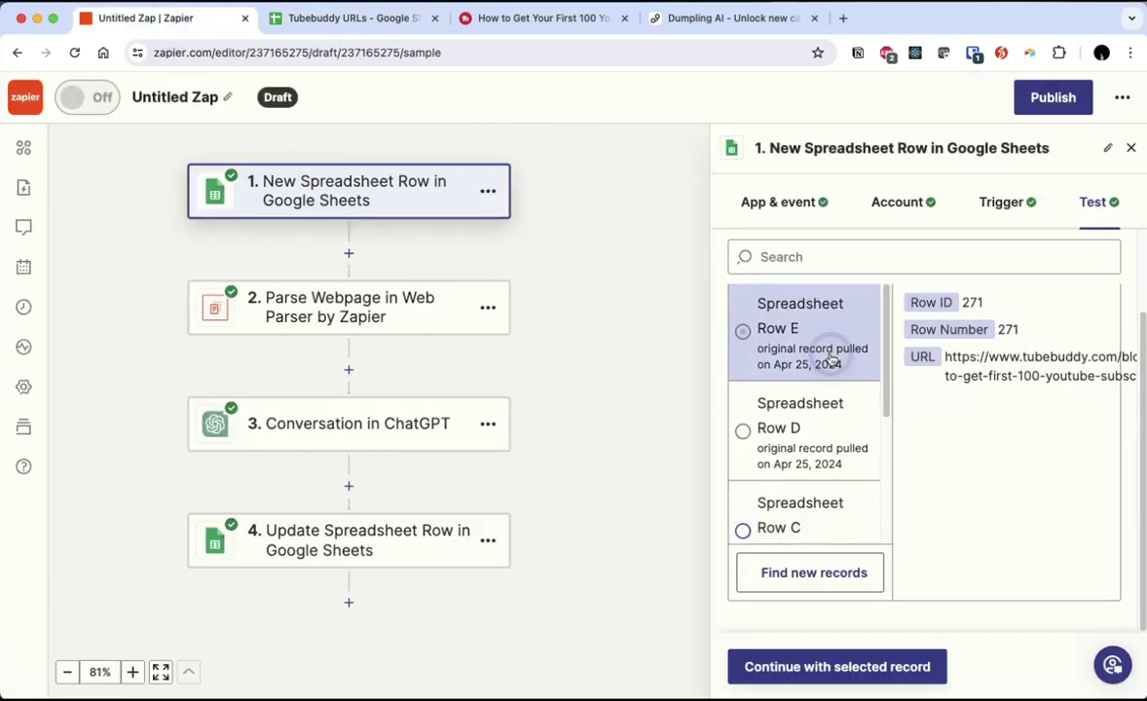
left_click(835, 682)
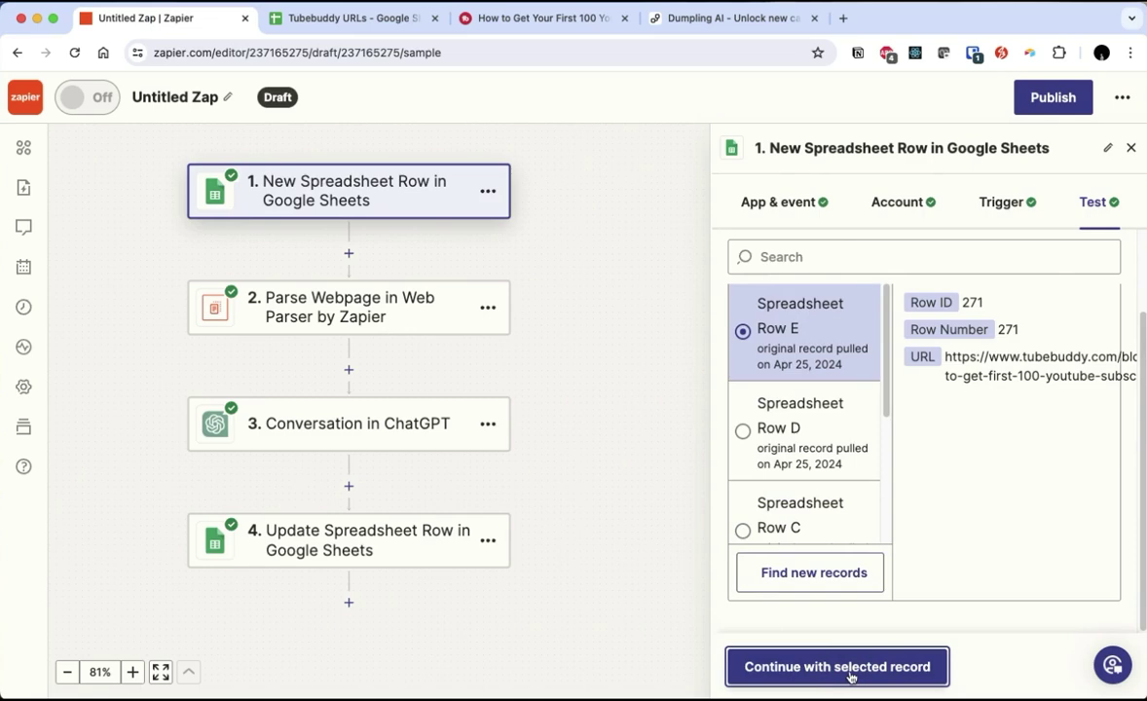
left_click(850, 677)
- Retest the Parse Webpage step with the new record and bring up the returned Content field
left_click(1075, 198)
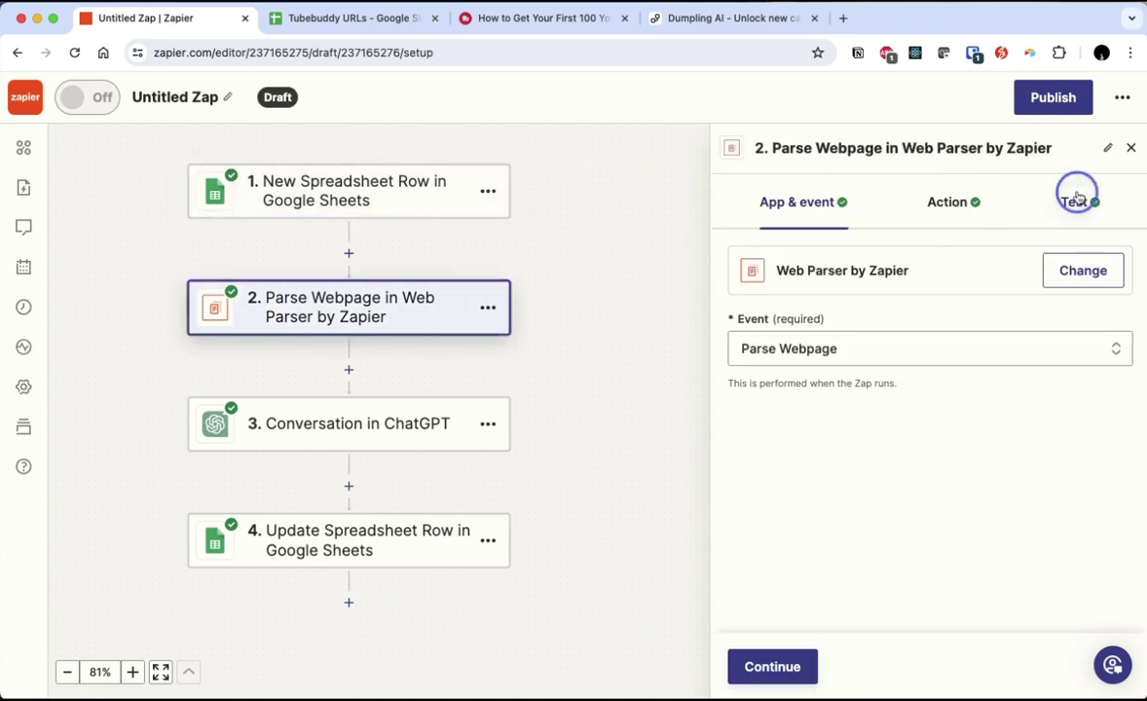
left_click(769, 666)
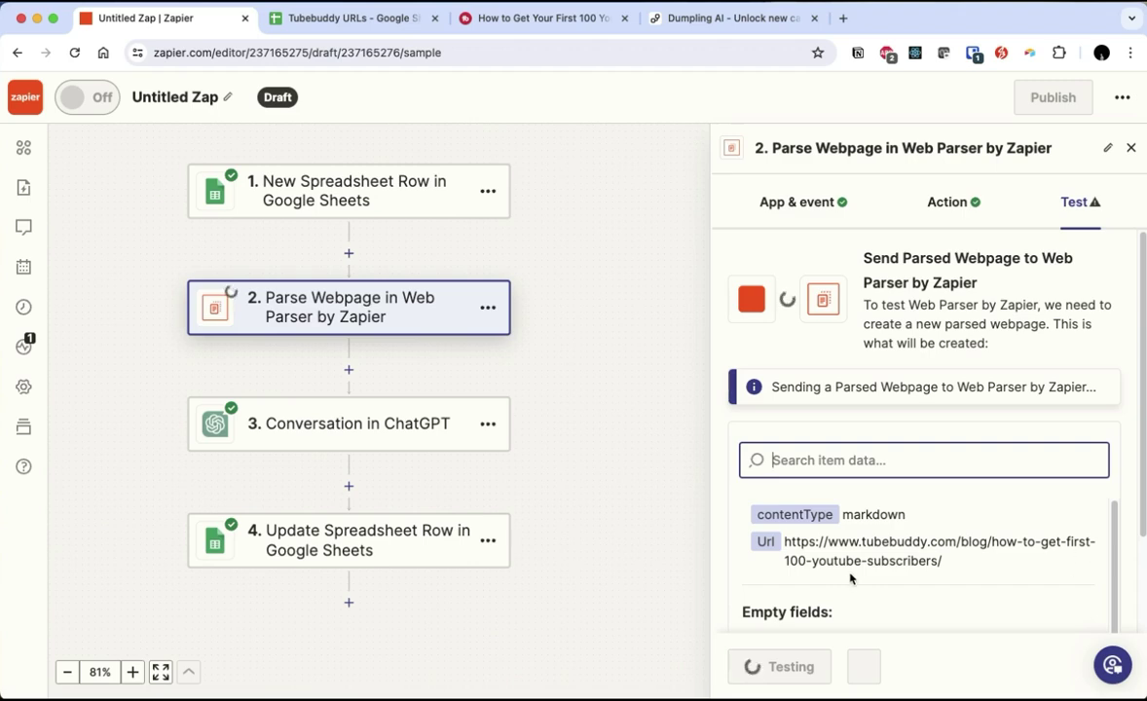
scroll(852, 578, "down", 2)
scroll(915, 594, "down", 3)
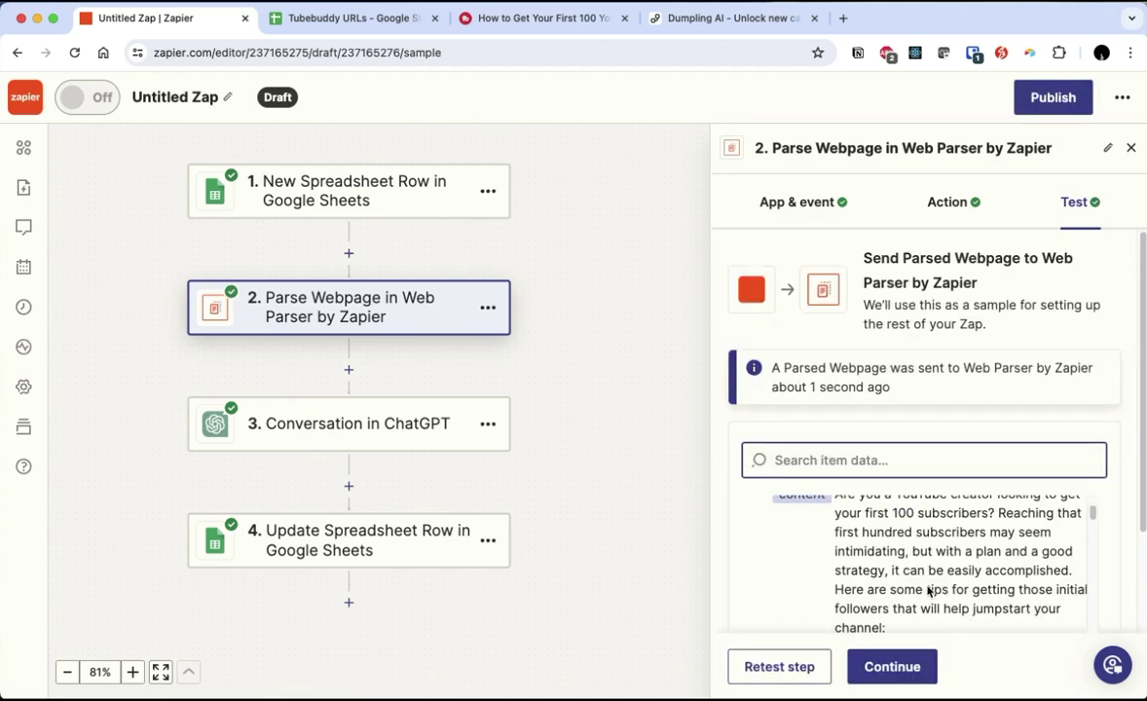
scroll(926, 547, "up", 3)
scroll(922, 561, "down", 3)
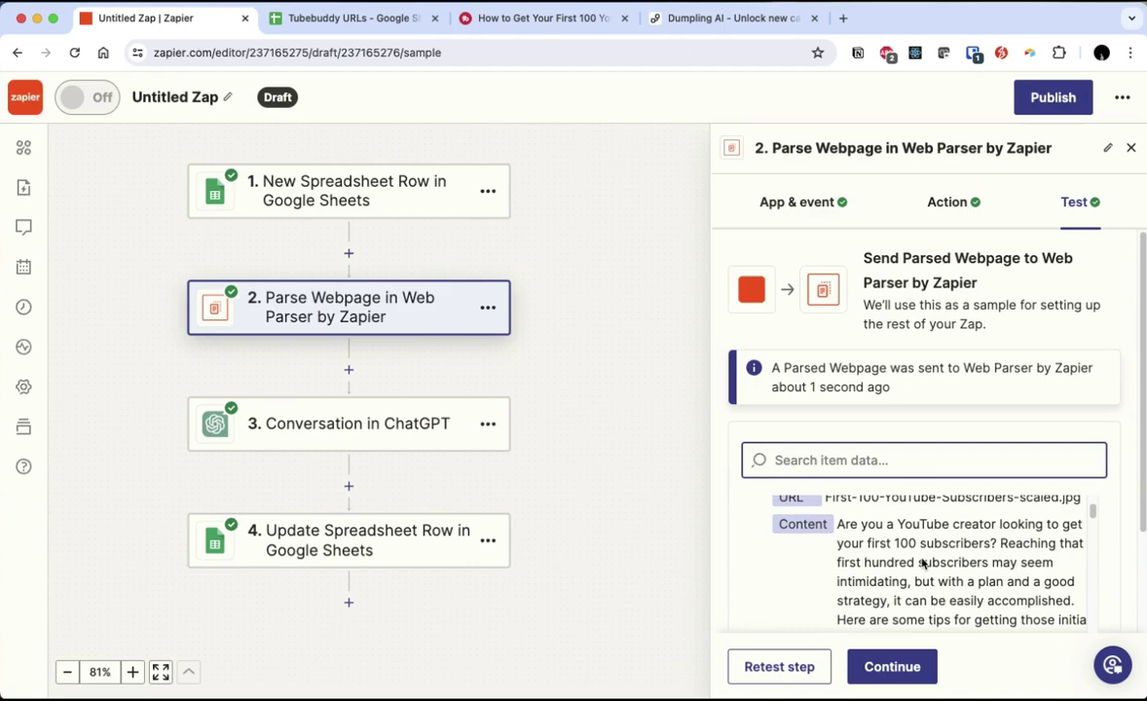
- Compare the opening of the parsed Content with the TubeBuddy article's introduction, and read the article through to its conclusion
left_click_drag(845, 518, 1032, 562)
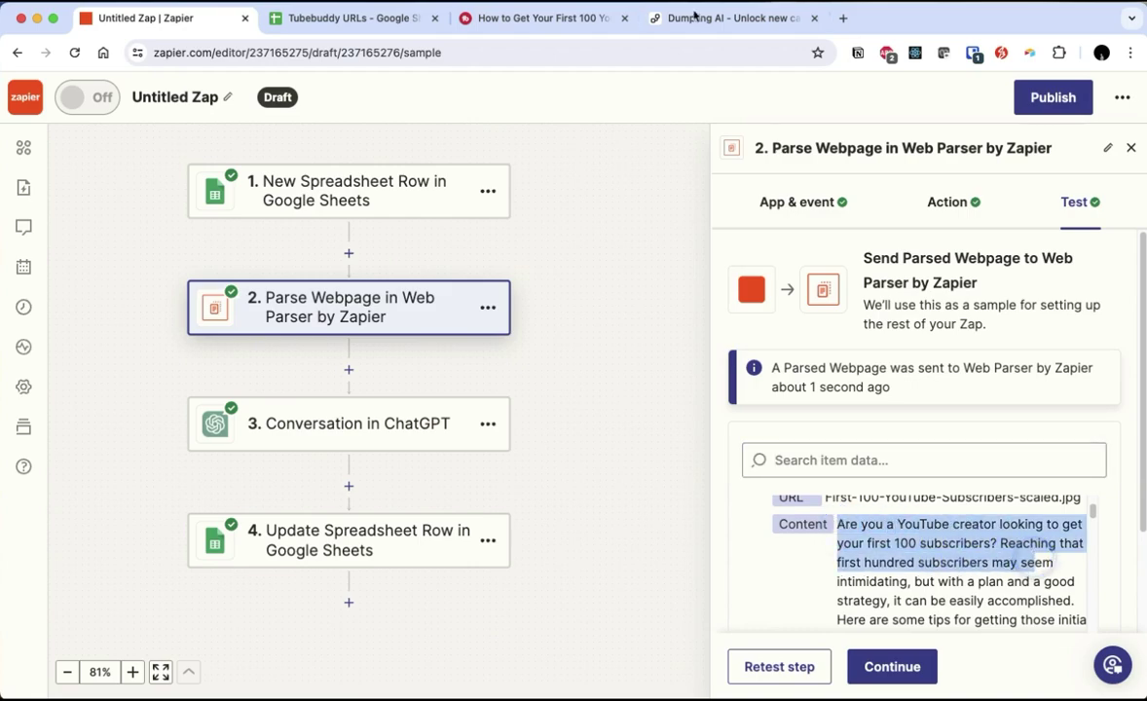
left_click(549, 30)
scroll(508, 392, "down", 5)
left_click_drag(276, 396, 508, 452)
scroll(547, 495, "down", 15)
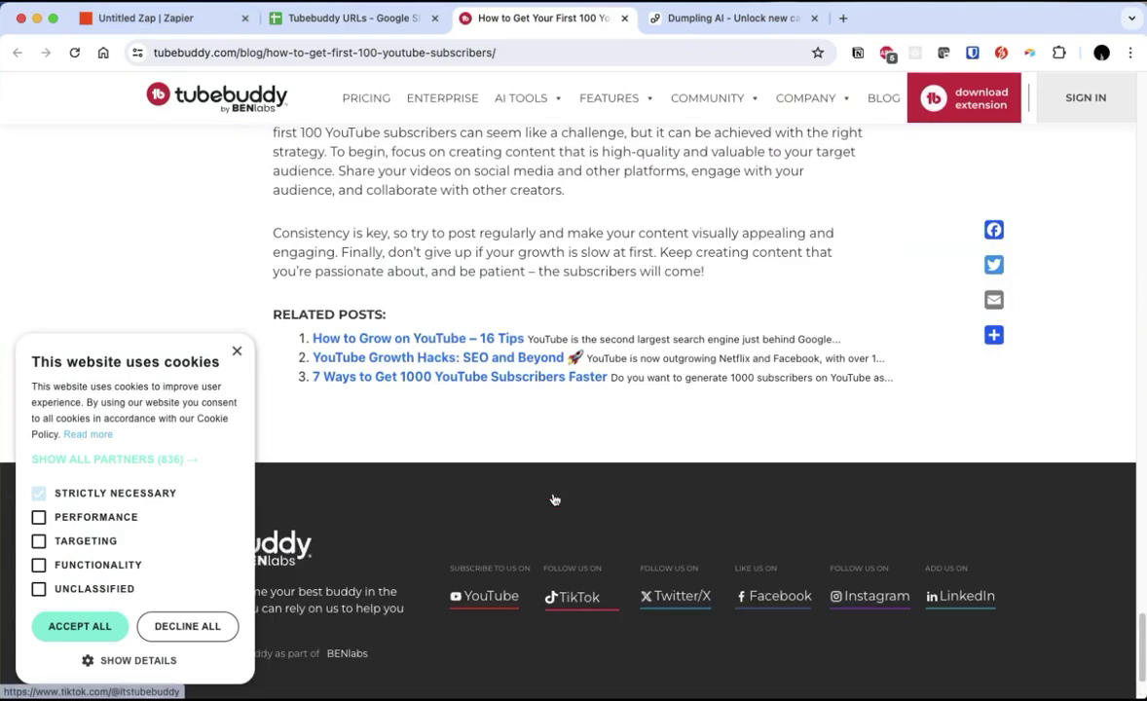
scroll(554, 499, "up", 5)
left_click_drag(341, 515, 537, 545)
- Check the Zap's parsed Content down to its closing paragraph and skim the whole TubeBuddy article again for comparison
left_click(151, 19)
scroll(940, 562, "down", 10)
scroll(940, 563, "down", 10)
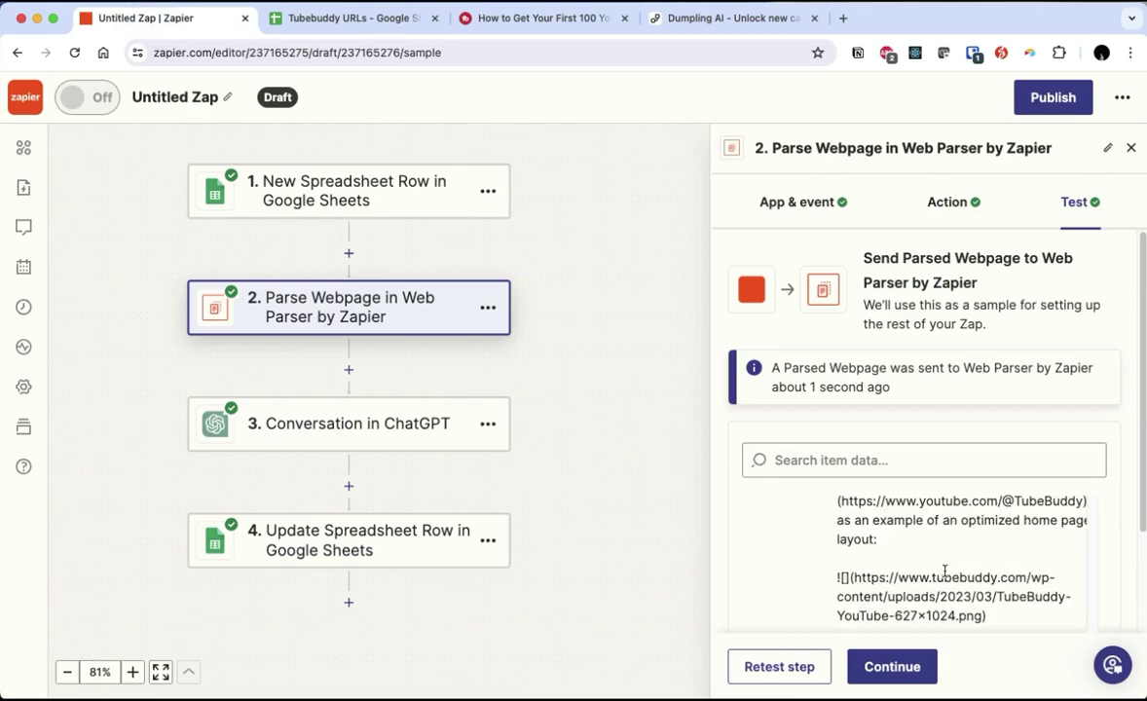
scroll(914, 591, "down", 10)
scroll(915, 580, "up", 3)
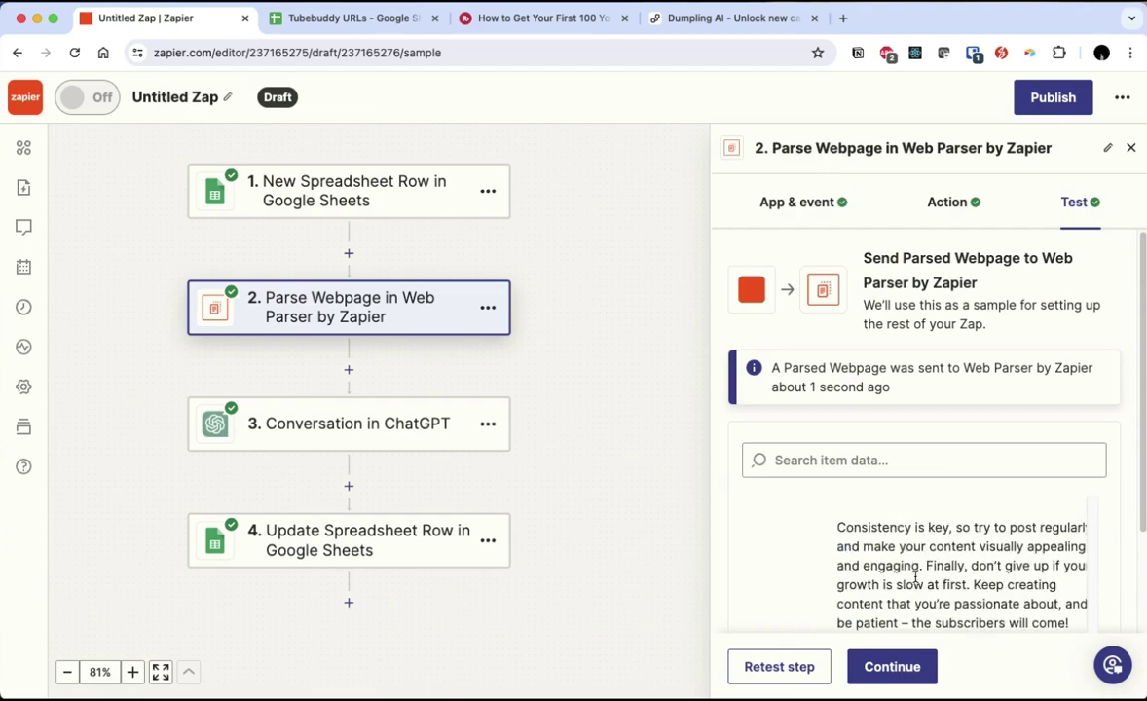
left_click_drag(836, 528, 1033, 611)
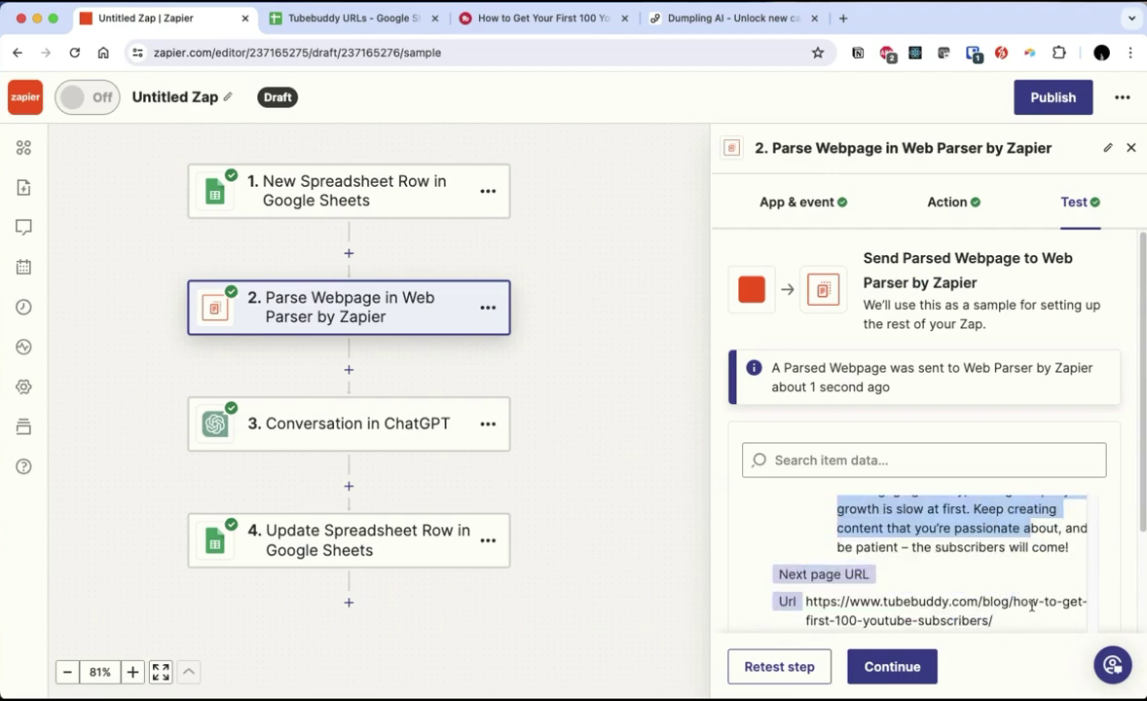
scroll(1027, 606, "up", 3)
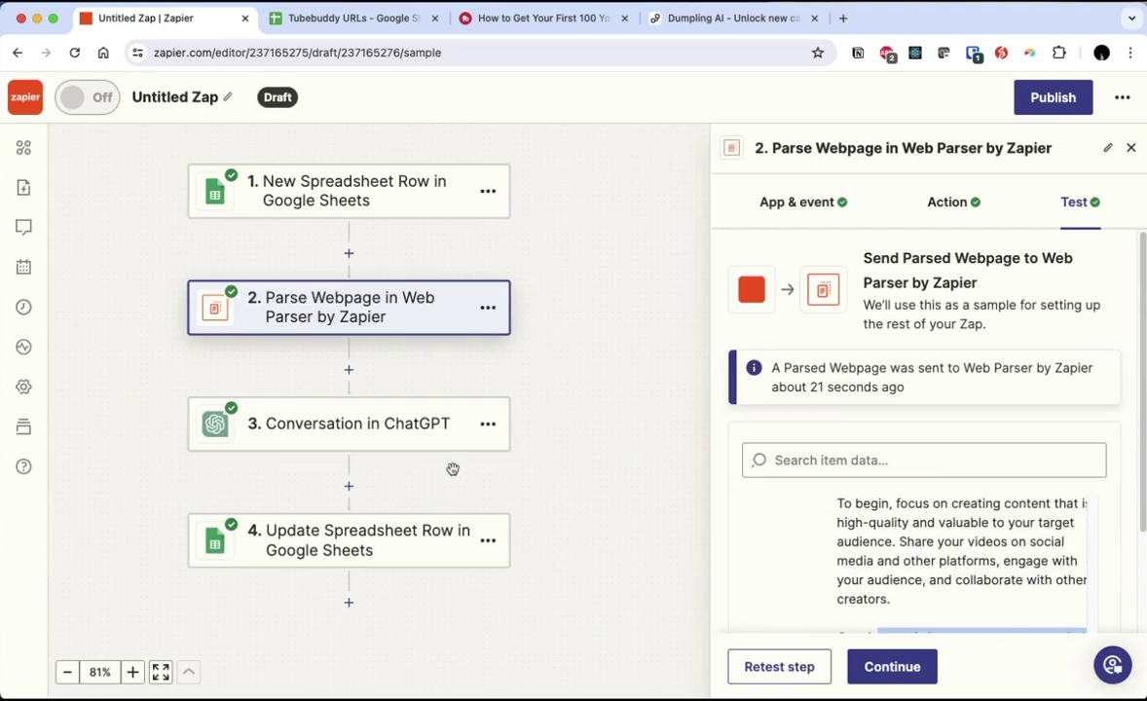
left_click(543, 20)
scroll(650, 481, "up", 15)
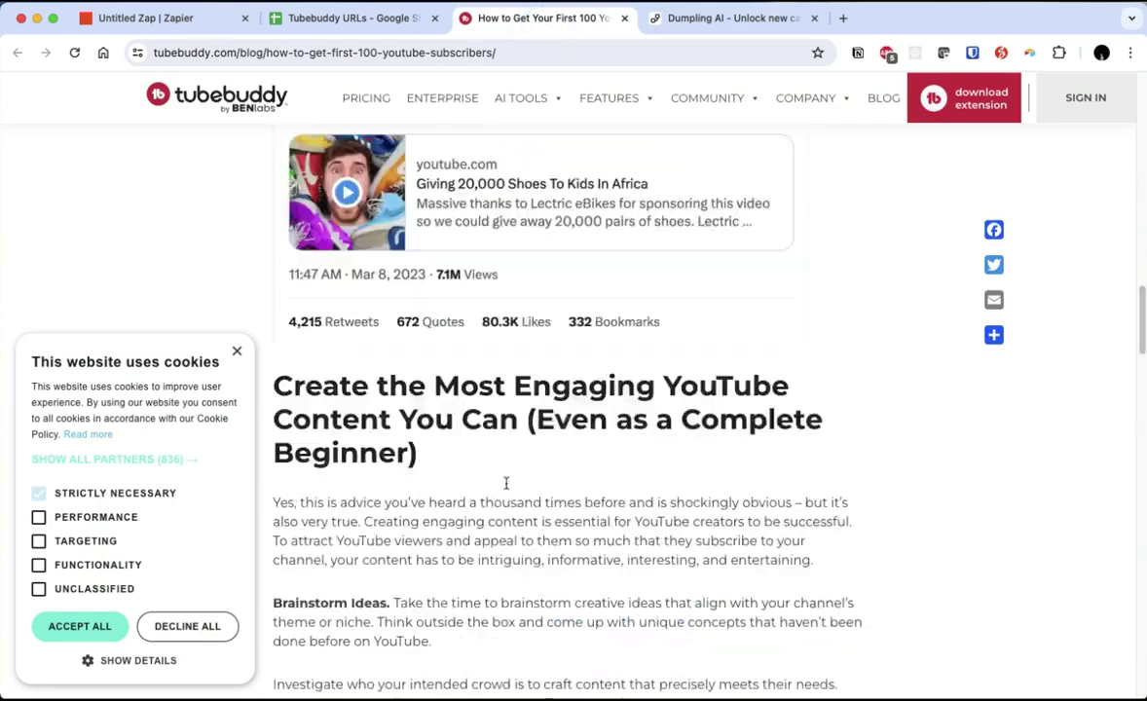
scroll(660, 471, "down", 20)
scroll(584, 341, "up", 20)
- Review the User Message in the Zap's Conversation in ChatGPT step and retest the step
left_click(171, 19)
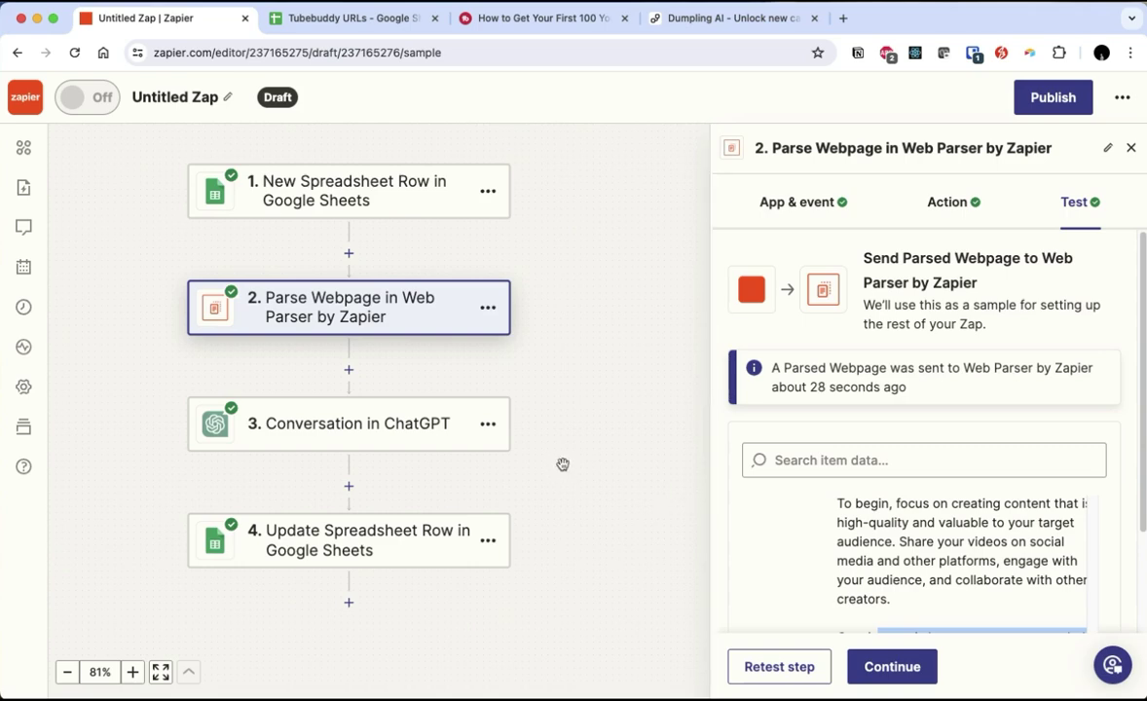
left_click(381, 443)
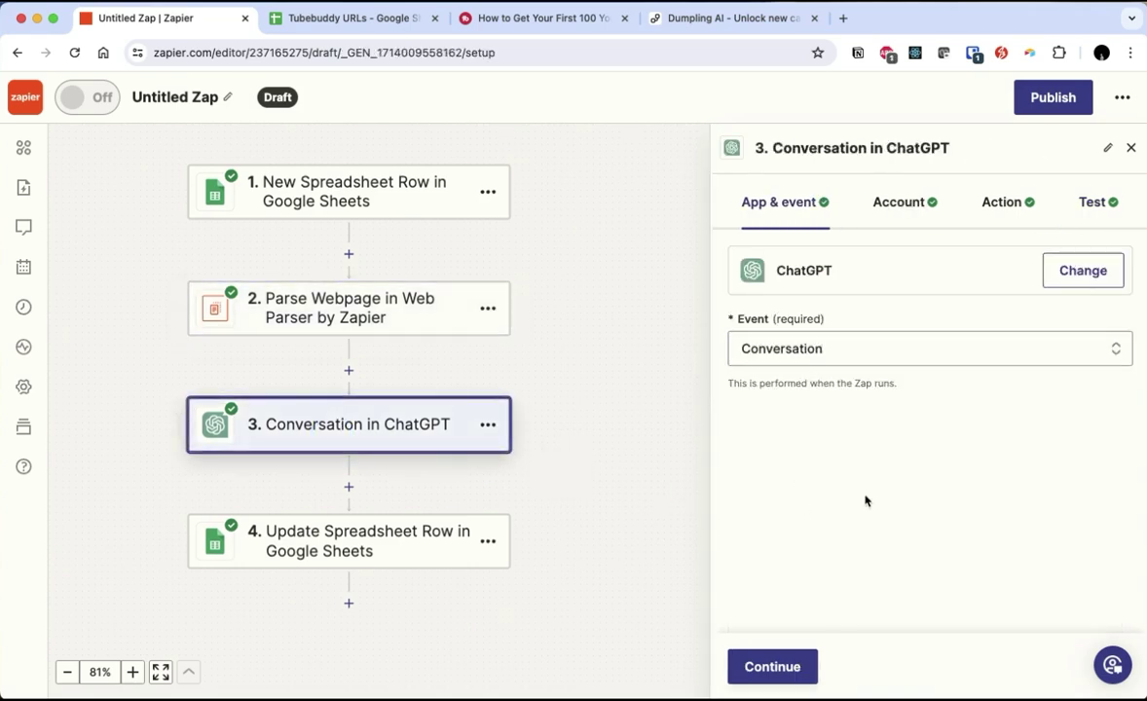
left_click(1003, 202)
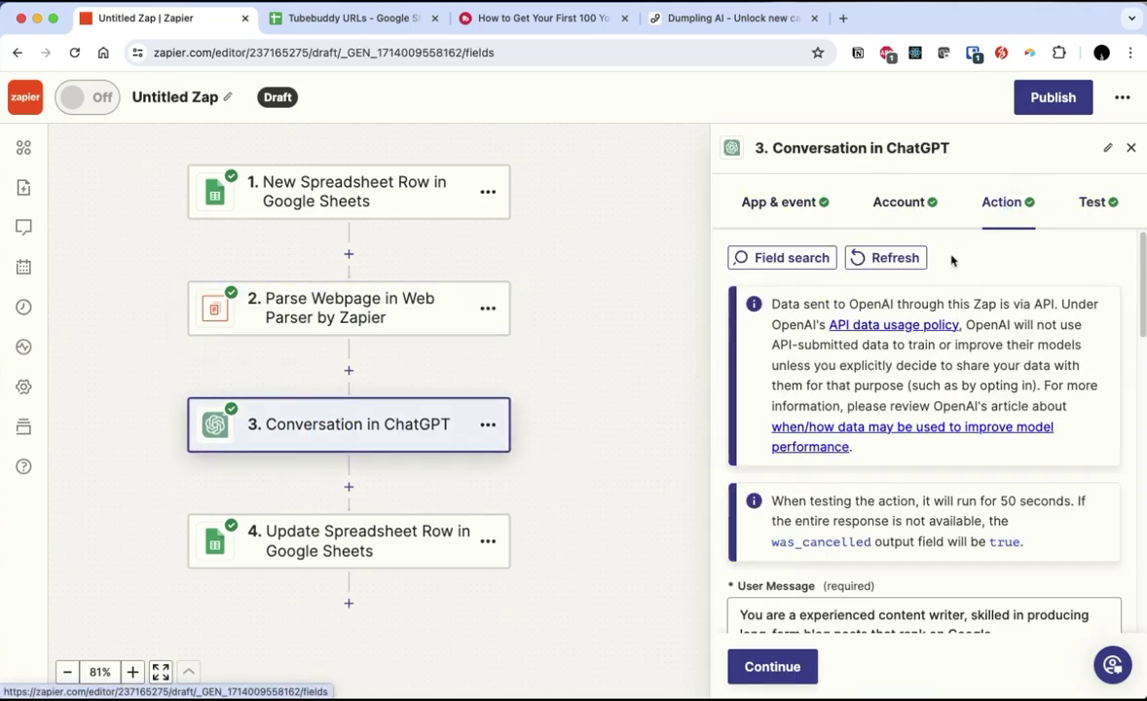
scroll(837, 614, "down", 5)
scroll(875, 529, "up", 3)
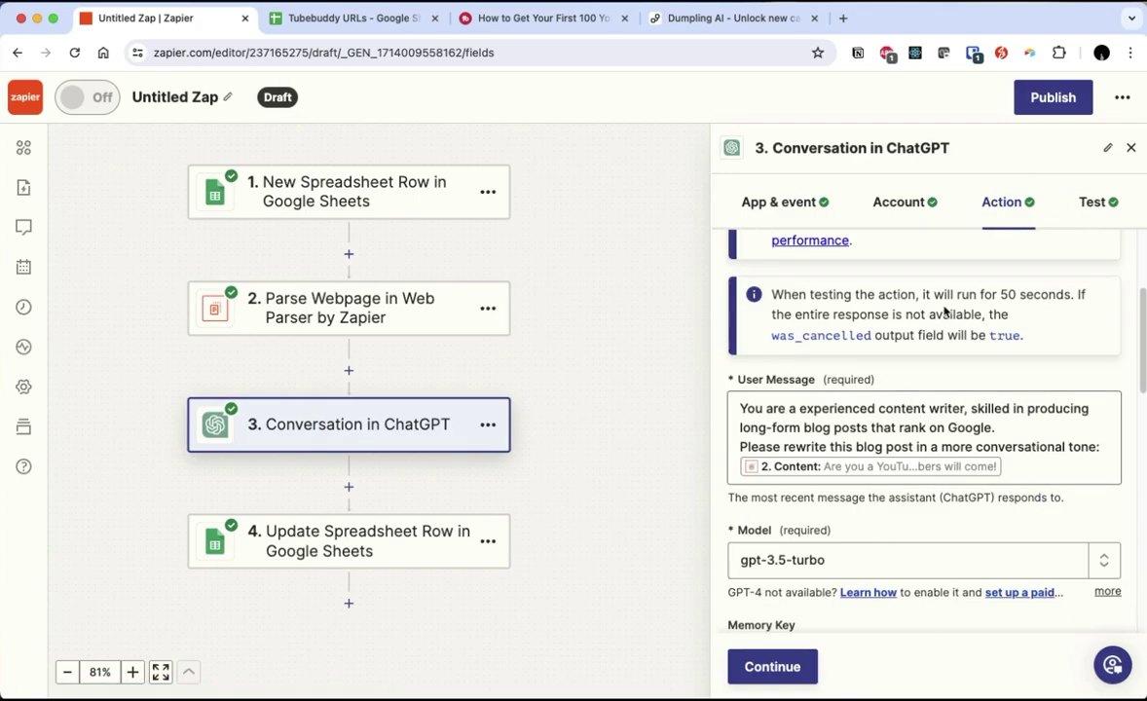
left_click(1109, 204)
left_click(781, 664)
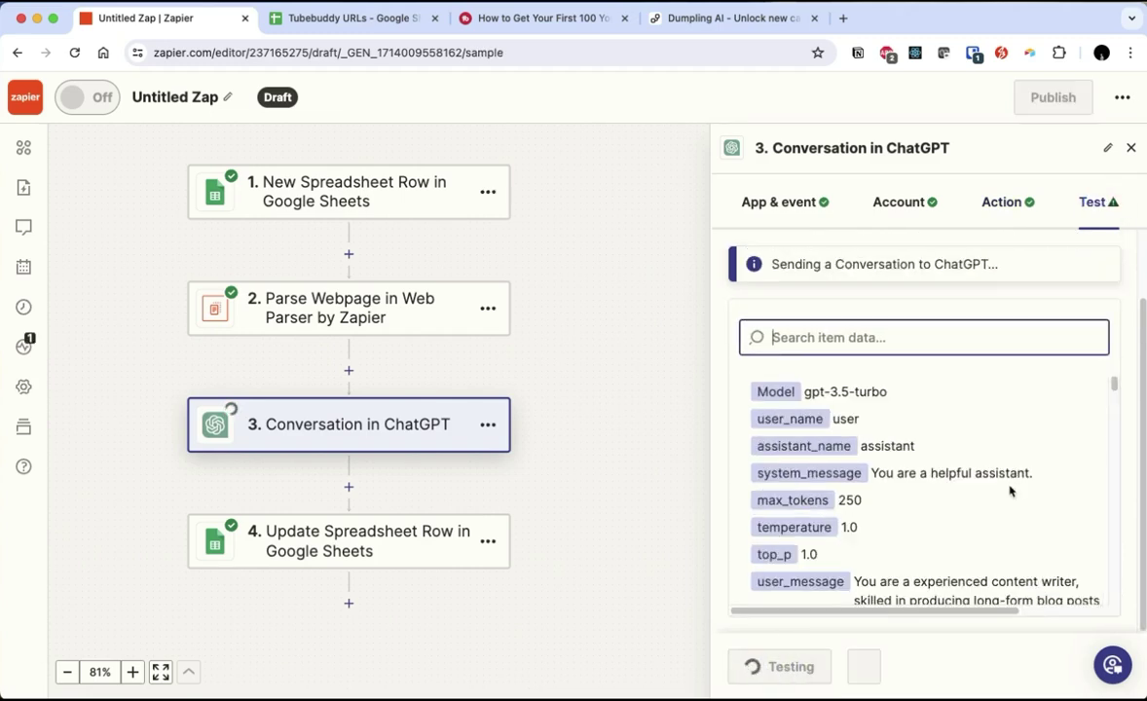
- Examine the ChatGPT test output, from the request message to the opening of the assistant's rewritten post in the History
scroll(967, 546, "down", 5)
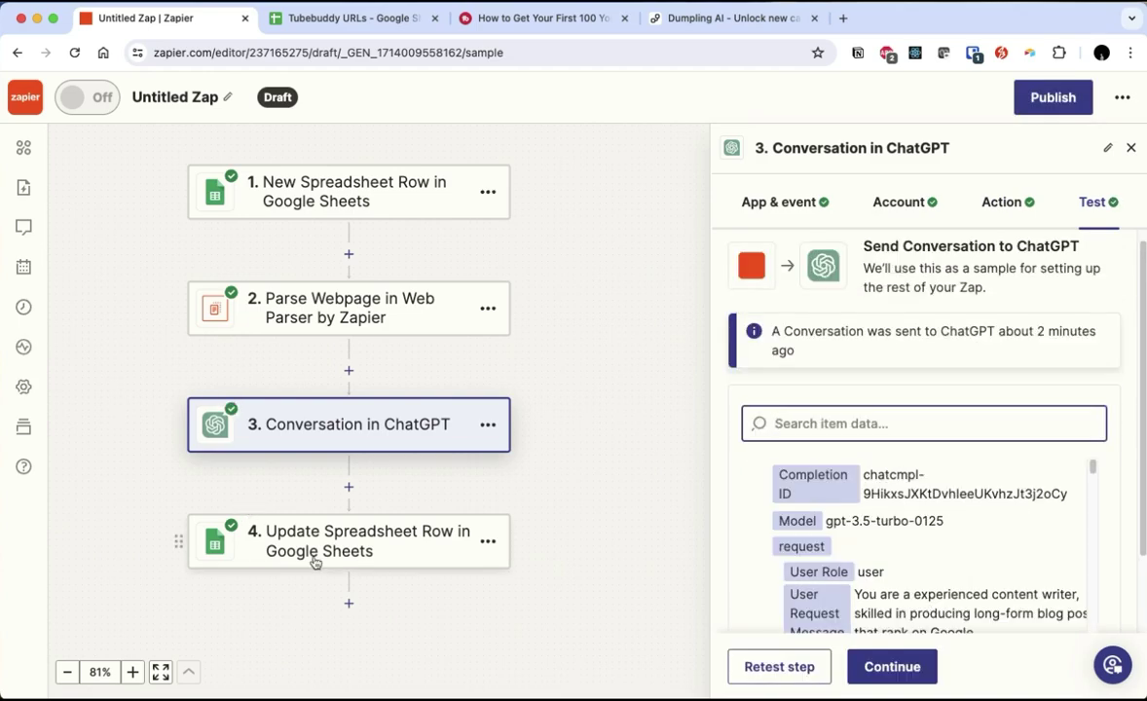
scroll(827, 545, "down", 5)
scroll(891, 533, "up", 8)
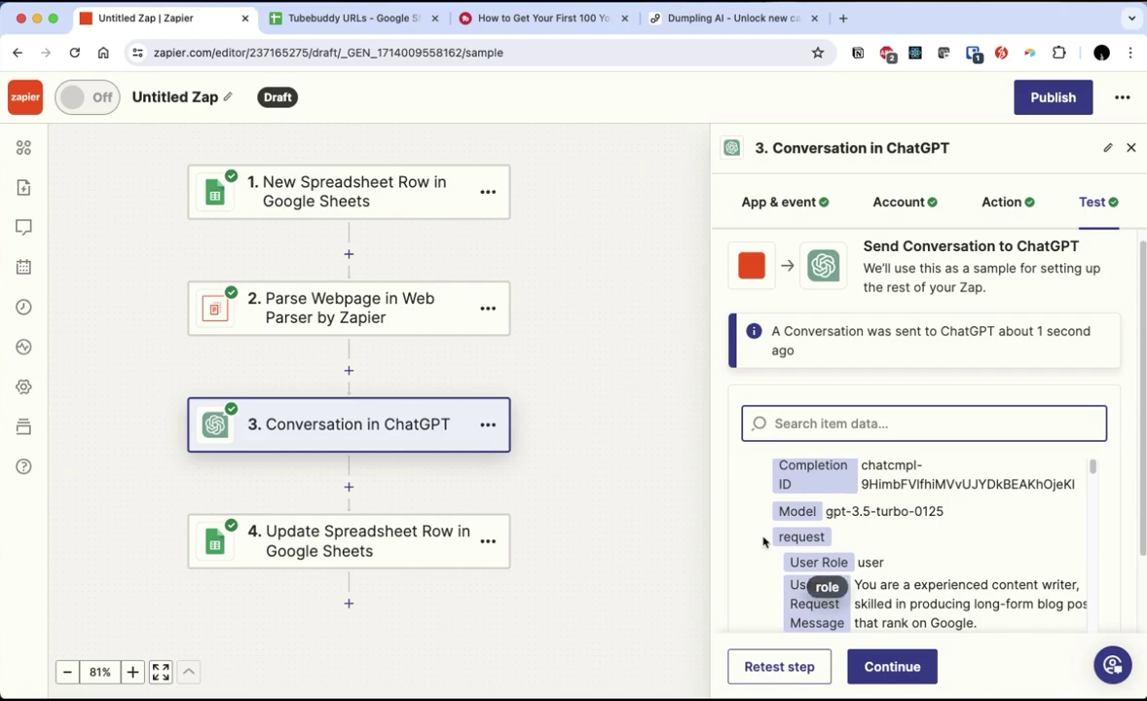
scroll(813, 597, "down", 5)
scroll(813, 597, "down", 10)
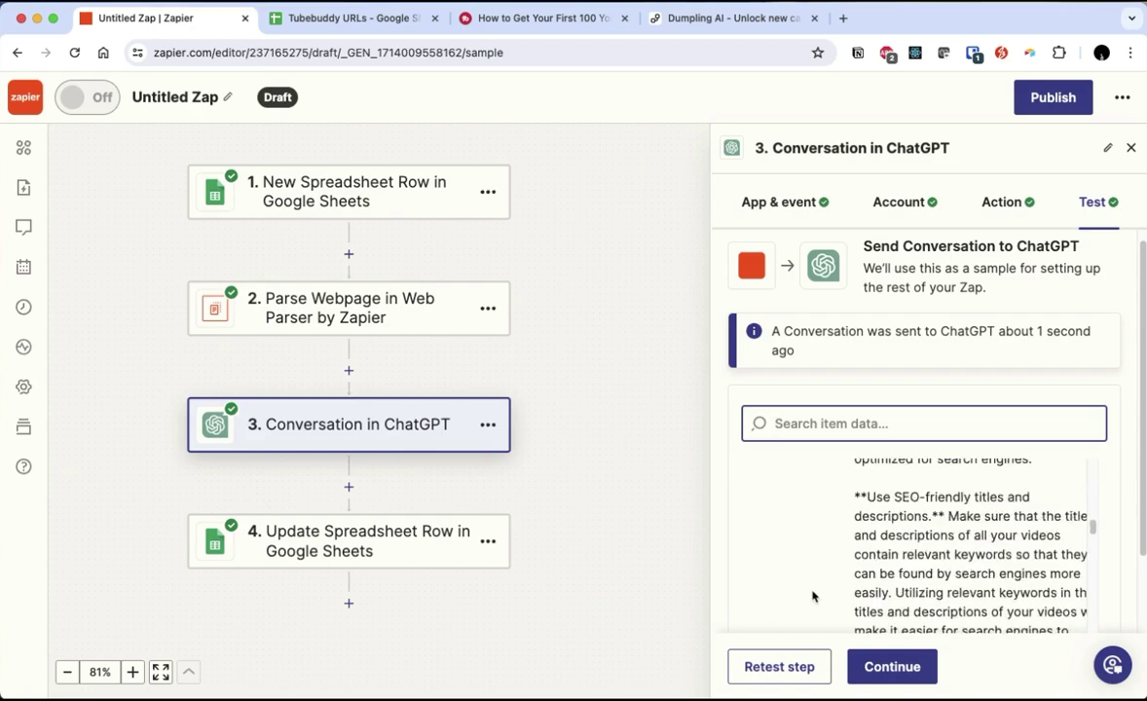
scroll(816, 590, "up", 10)
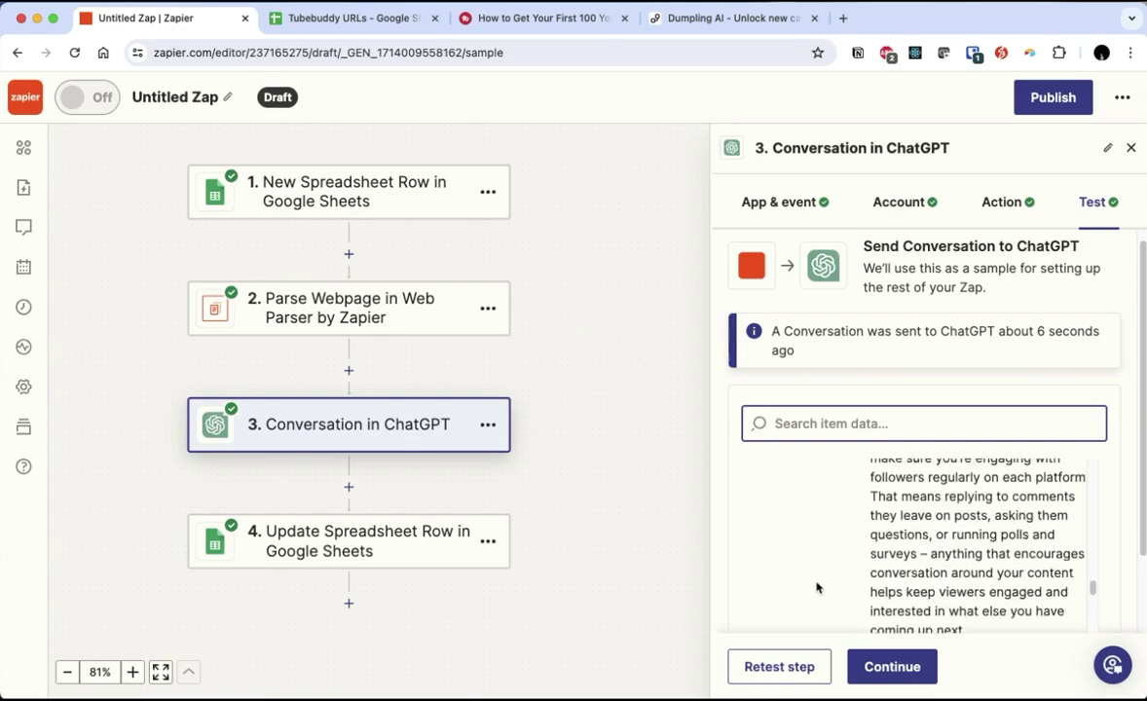
scroll(818, 588, "up", 10)
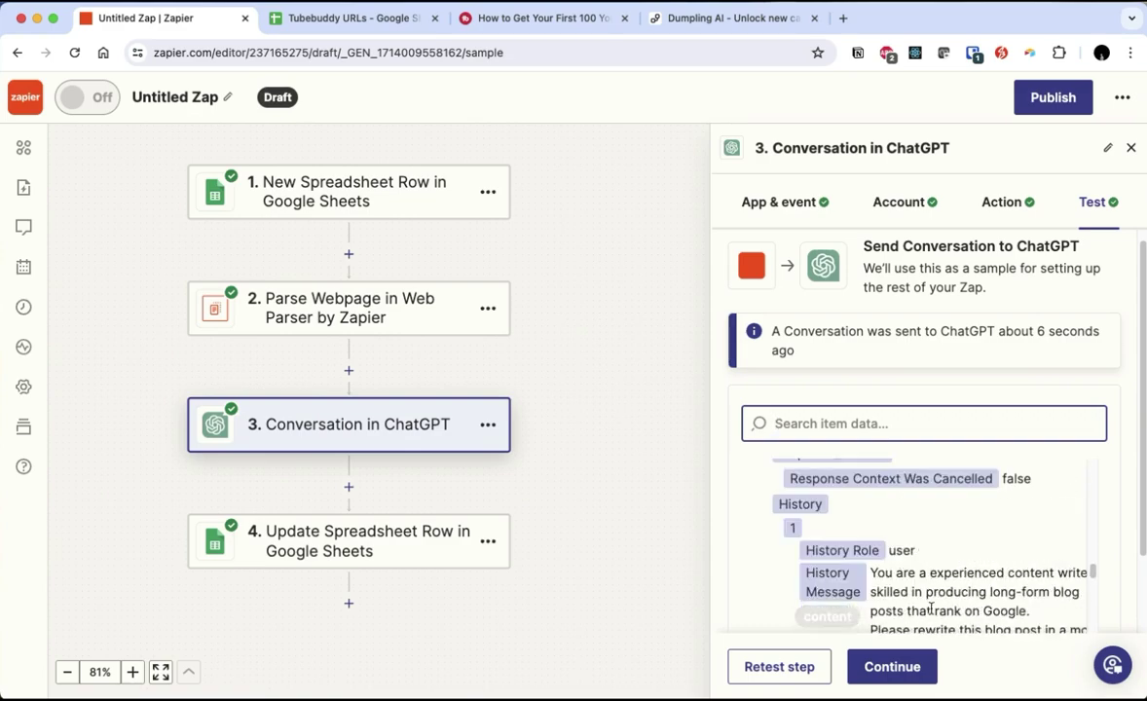
scroll(876, 599, "down", 15)
scroll(927, 601, "down", 5)
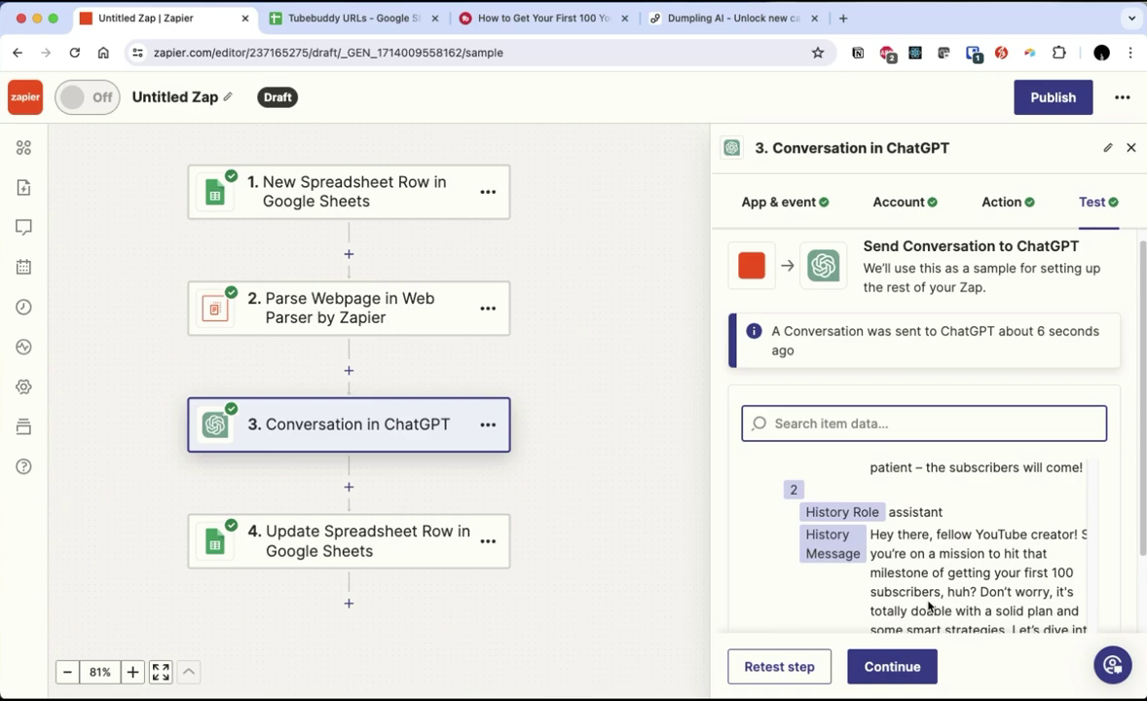
scroll(927, 606, "down", 1)
left_click_drag(870, 525, 1043, 581)
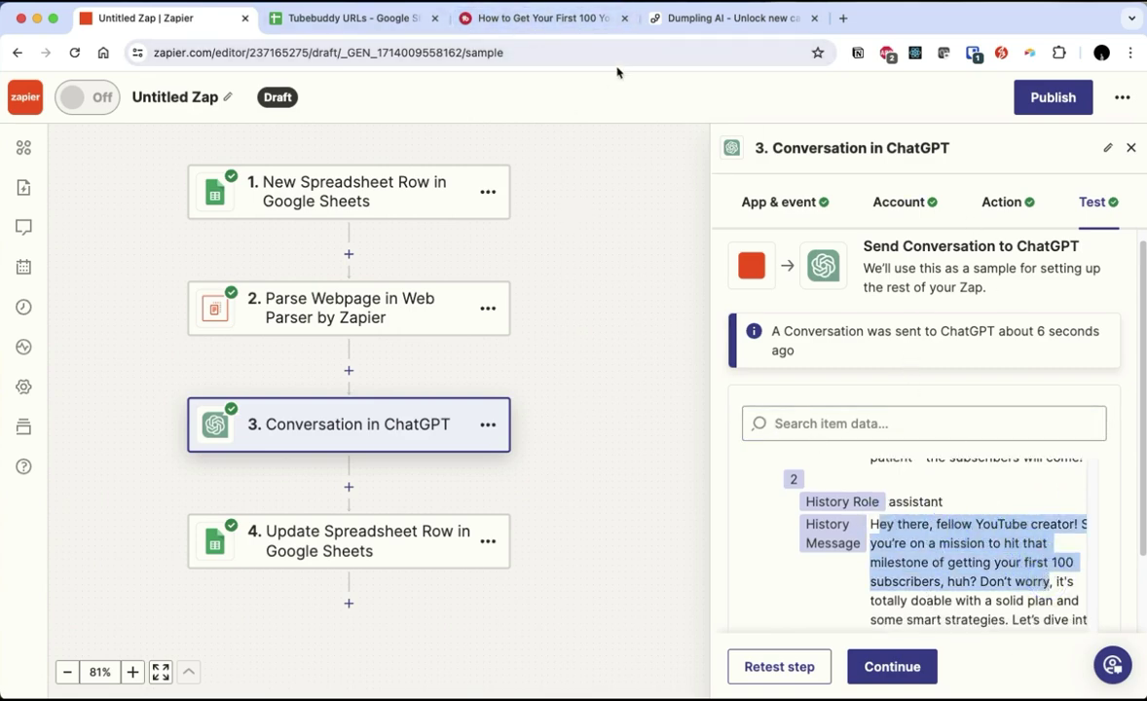
- Skim the TubeBuddy article again and compare it with the assistant's rewritten post in the ChatGPT test output
left_click(523, 21)
scroll(479, 335, "down", 5)
key("super+1")
scroll(948, 502, "down", 3)
scroll(1013, 562, "down", 2)
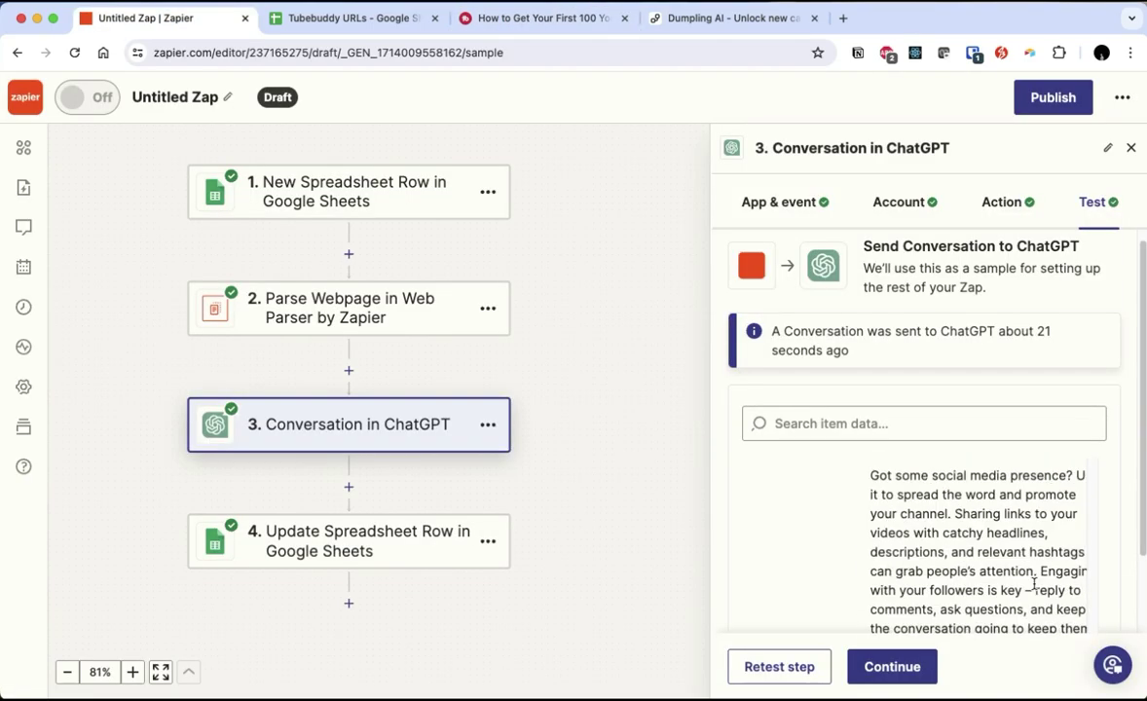
- Retest the Zap's Update Spreadsheet Row in Google Sheets step from its existing test results
left_click(409, 551)
left_click(1095, 202)
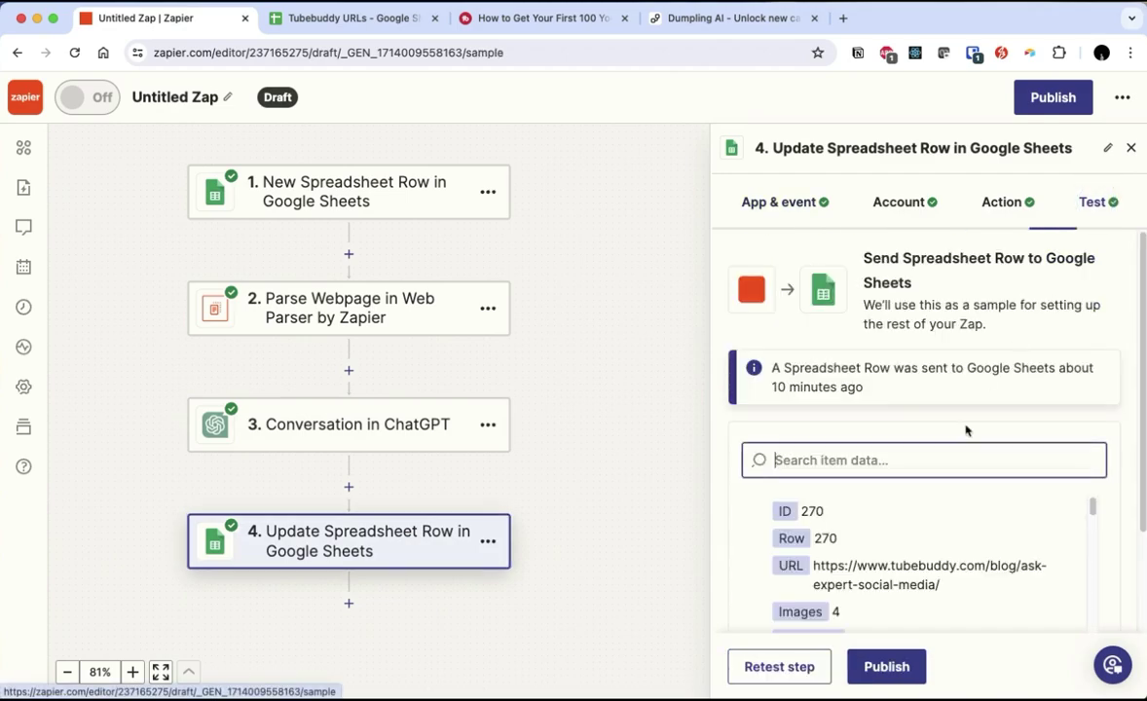
left_click(781, 666)
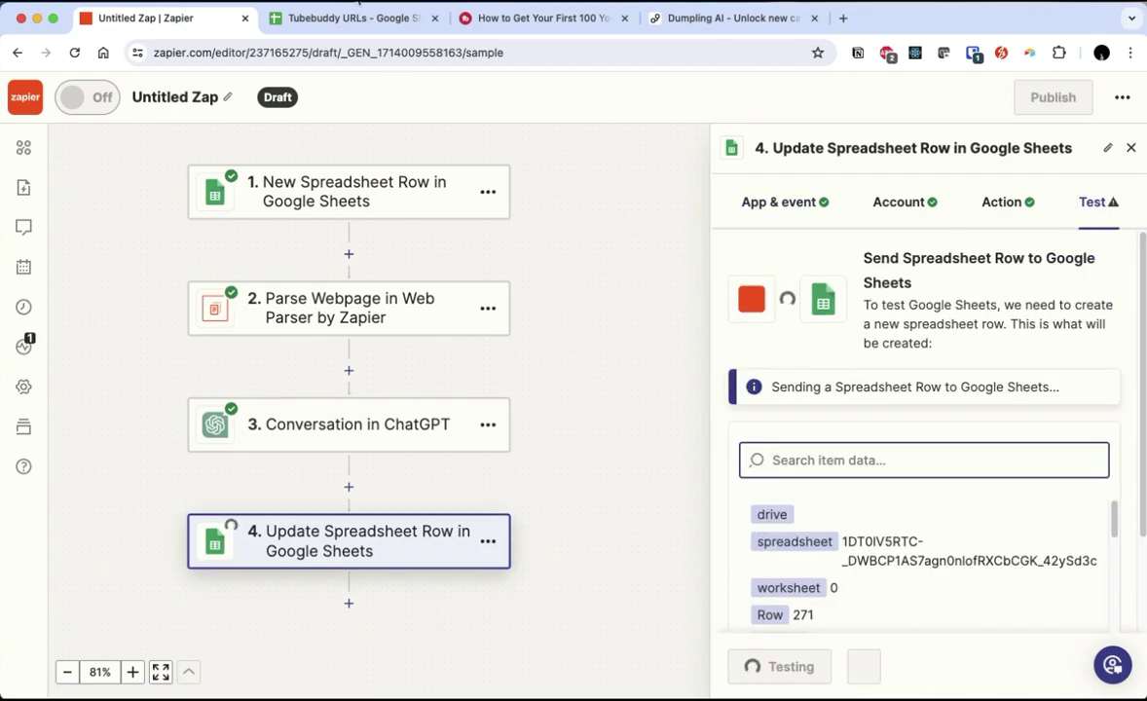
- Find row 271 in the Tubebuddy URLs sheet, select its rewritten post in D271 and enlarge the formula bar for reading
left_click(341, 19)
scroll(814, 507, "down", 5)
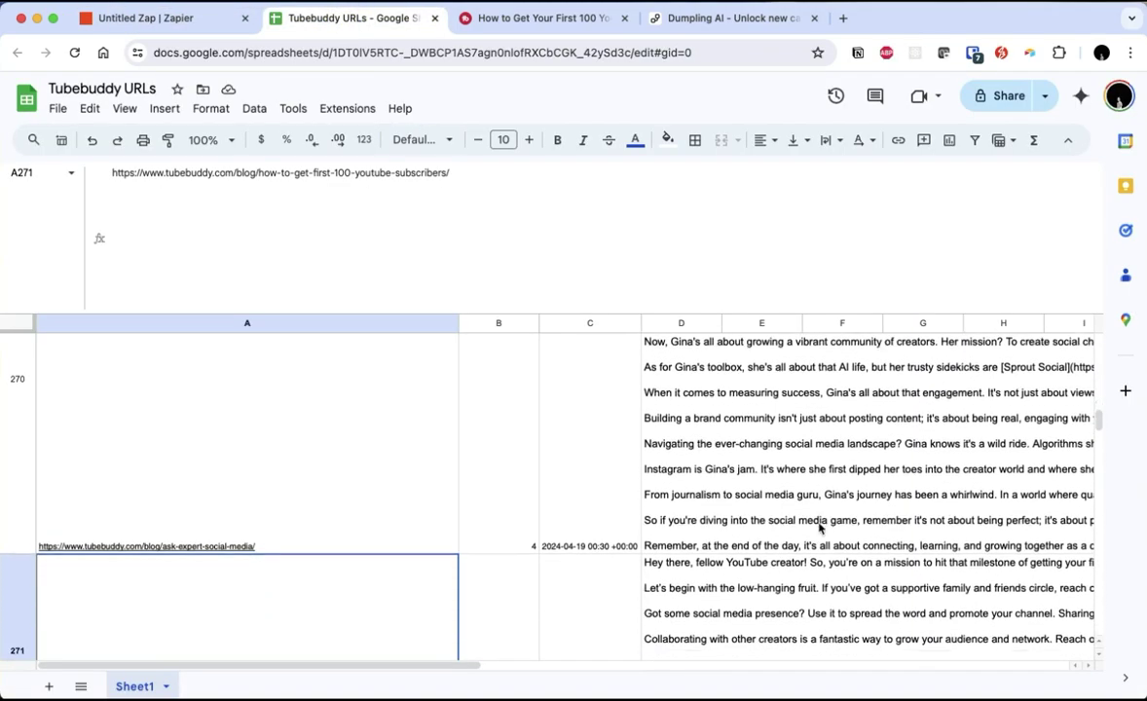
scroll(726, 487, "up", 3)
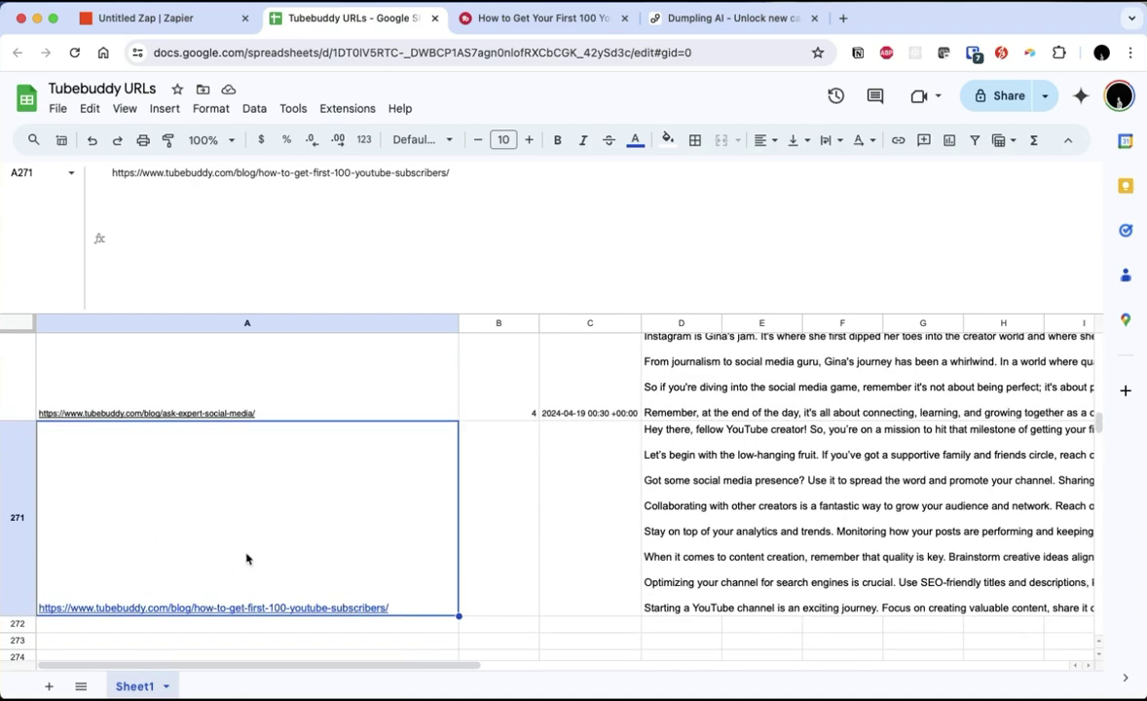
left_click(672, 478)
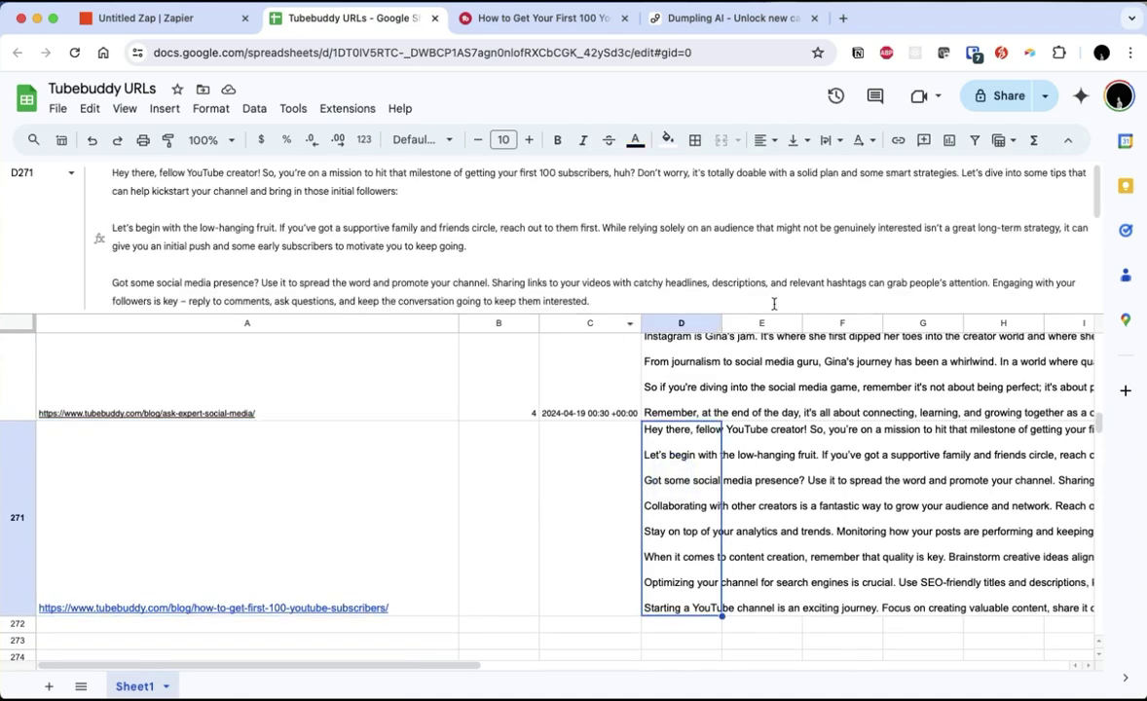
left_click_drag(801, 313, 748, 606)
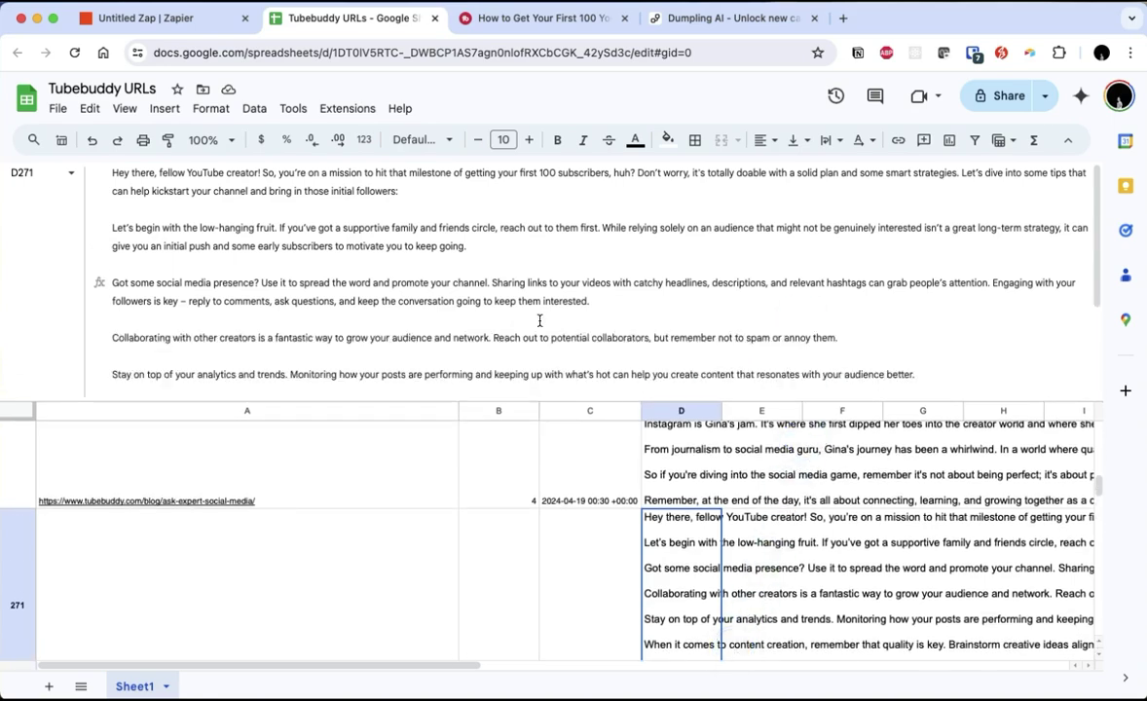
- Read the rewritten post in D271 from its opening to its closing paragraph, and return to the Zap
left_click(441, 245)
left_click_drag(114, 173, 964, 440)
left_click(396, 322)
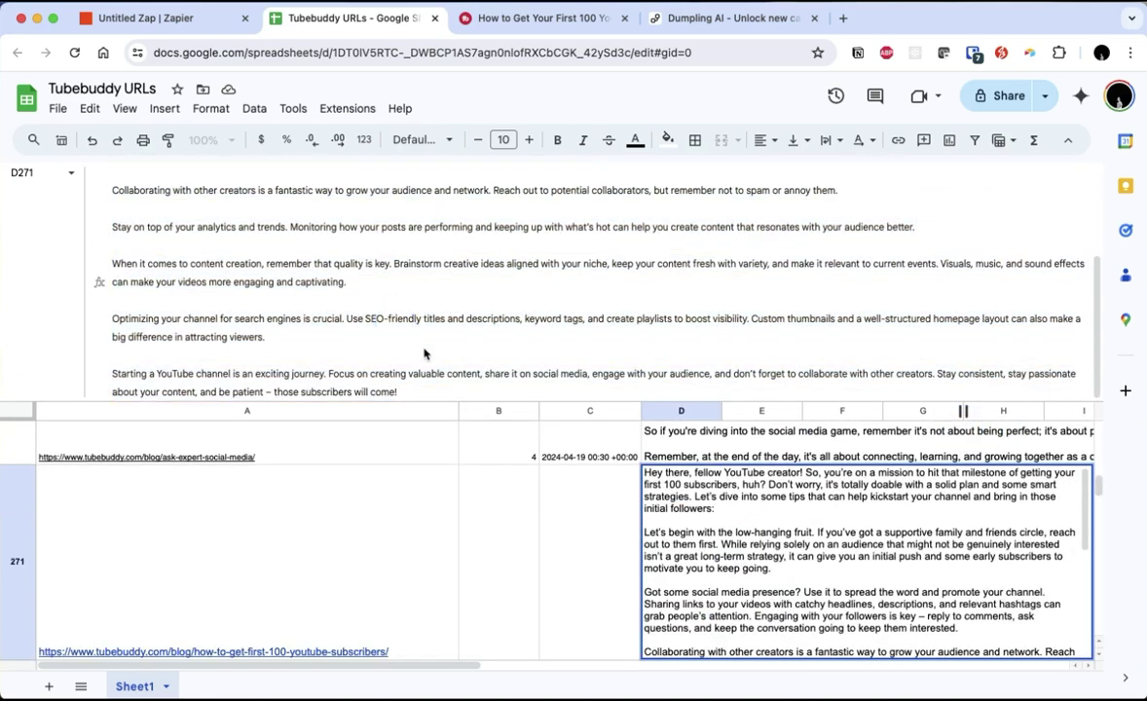
left_click(439, 377)
left_click(398, 393)
scroll(368, 356, "up", 3)
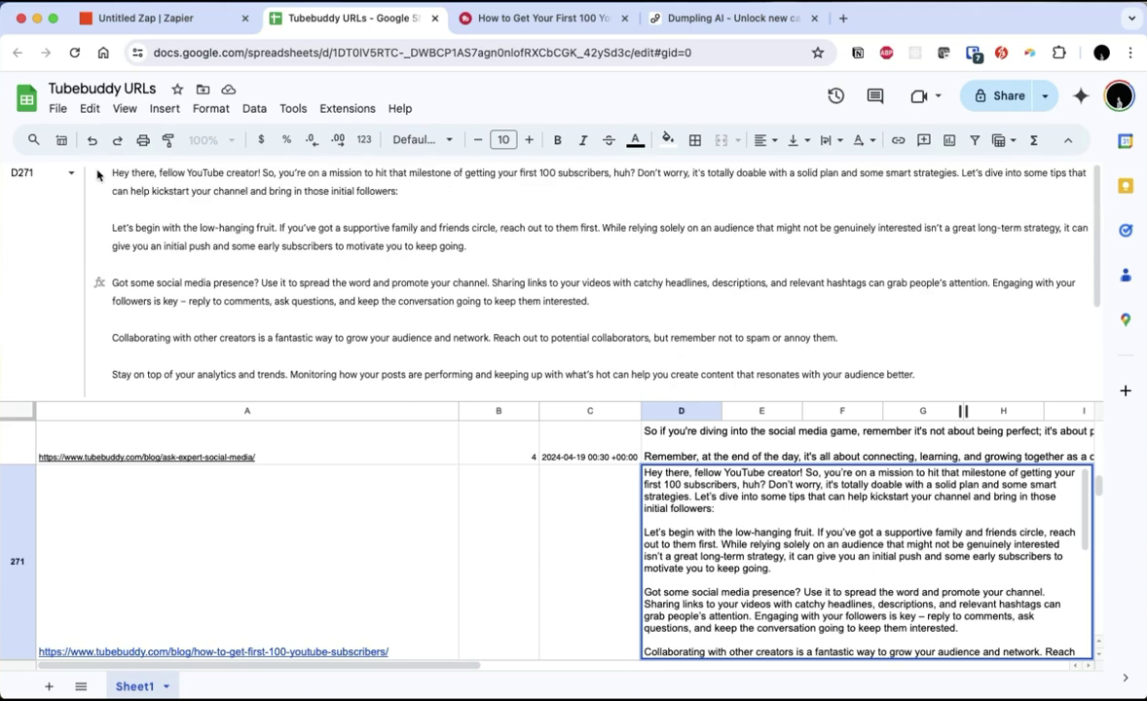
left_click_drag(113, 172, 588, 309)
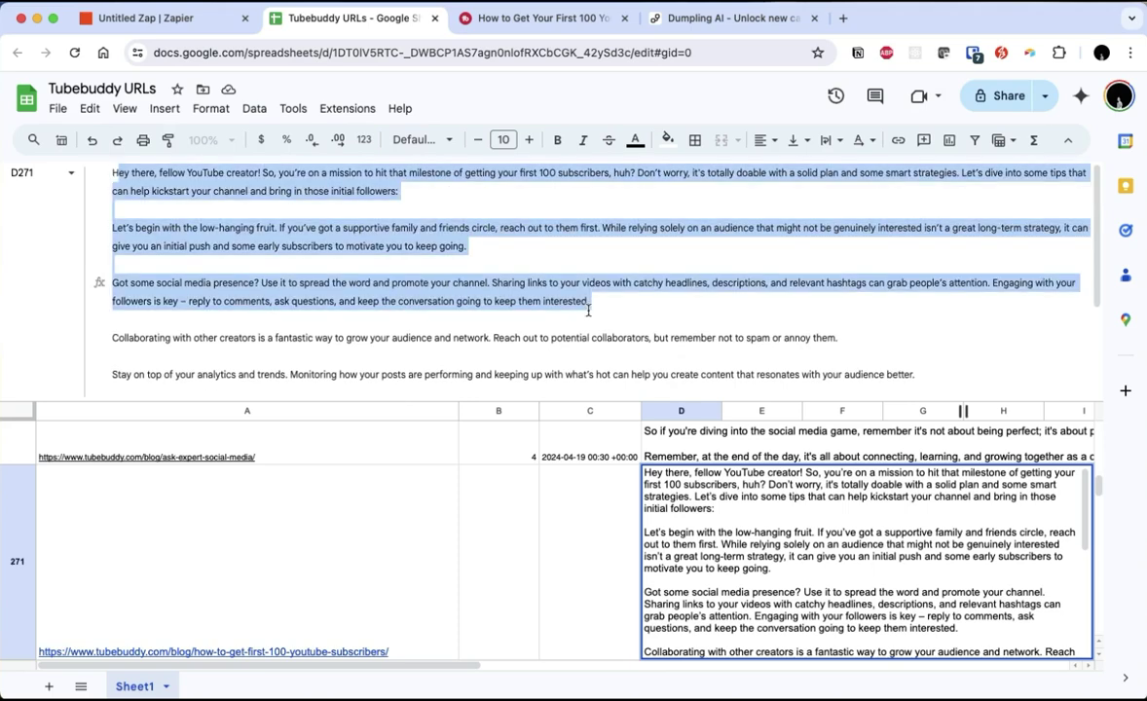
scroll(671, 312, "down", 5)
scroll(660, 374, "up", 5)
left_click(120, 20)
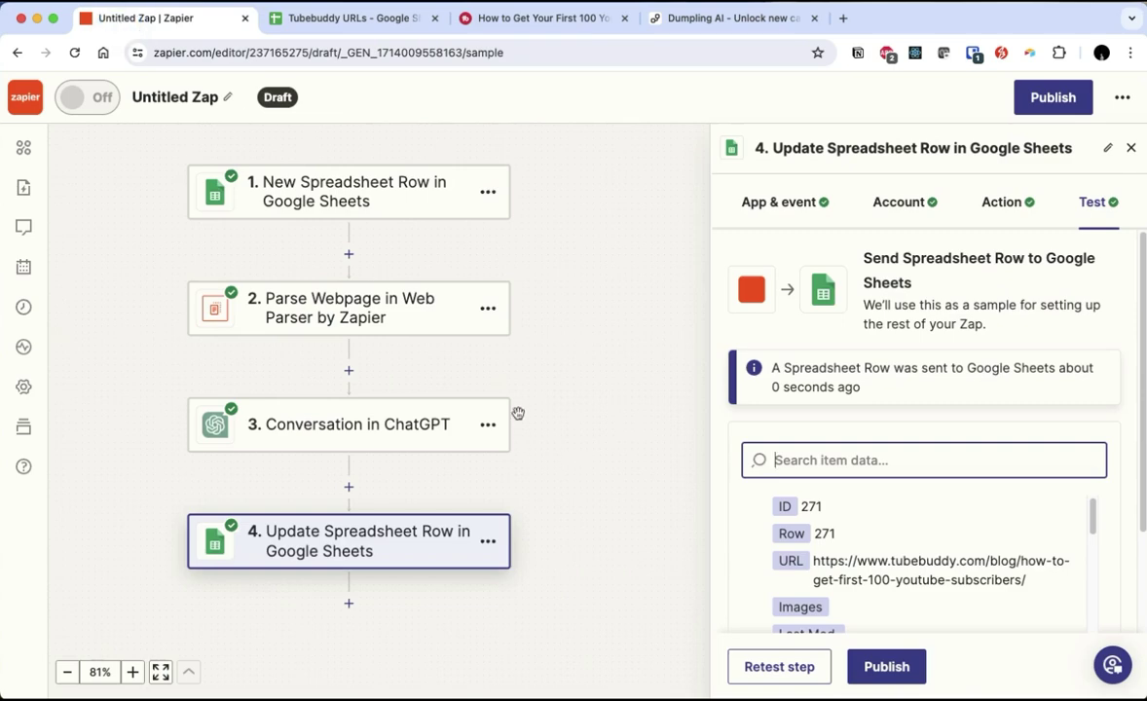